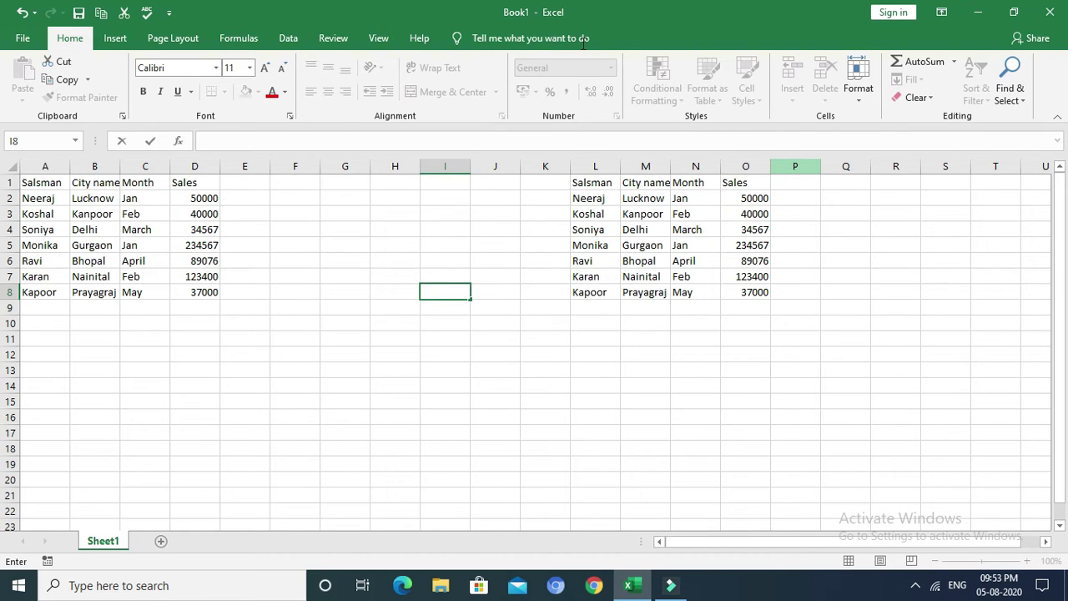
Convert the sales data in A1:D8 into an Excel table with headers.
{"action": "left_click", "coordinate": [47, 197]}
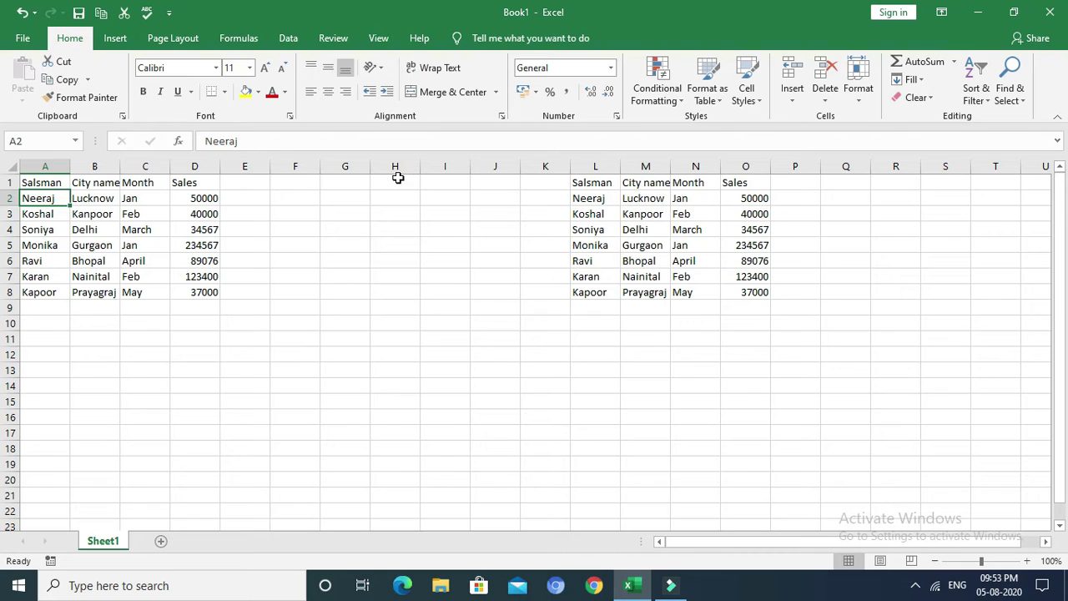
{"action": "left_click", "coordinate": [74, 182]}
{"action": "left_click", "coordinate": [46, 182]}
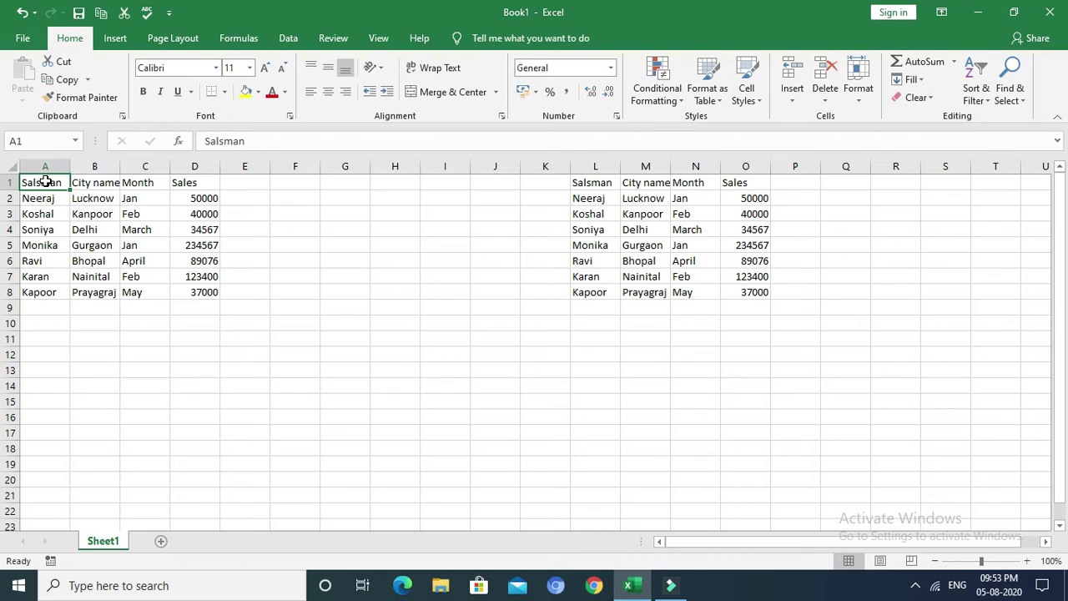
{"action": "key", "text": "shift+Right"}
{"action": "key", "text": "shift+Right"}
{"action": "key", "text": "shift+Right"}
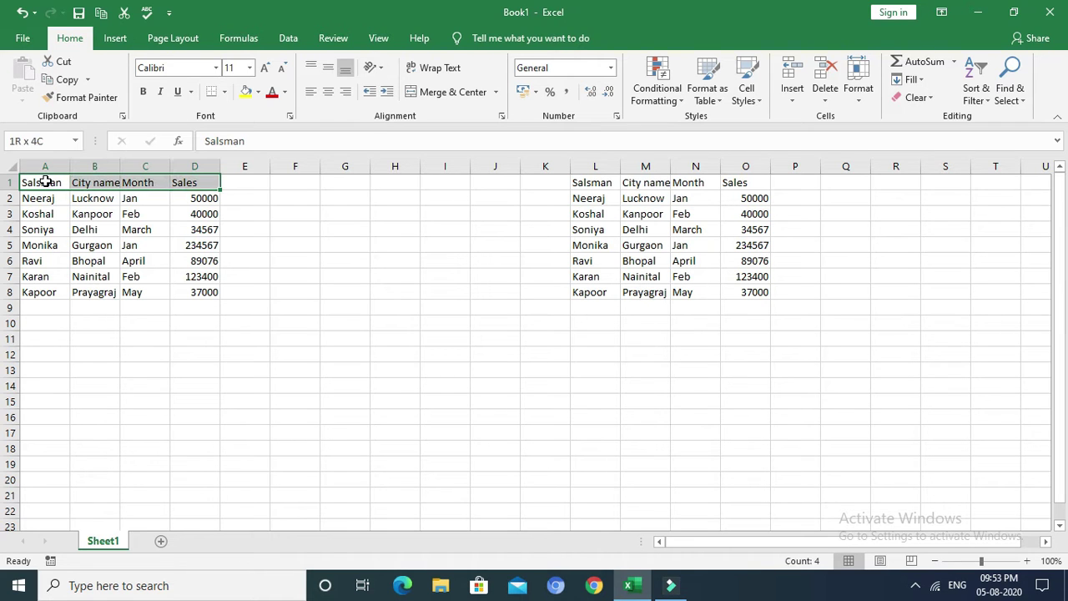
{"action": "key", "text": "shift+Down"}
{"action": "key", "text": "shift+Down"}
{"action": "key", "text": "shift+Down"}
{"action": "key", "text": "shift+Down"}
{"action": "key", "text": "shift+Down"}
{"action": "key", "text": "shift+Down"}
{"action": "key", "text": "shift+Down"}
{"action": "key", "text": "shift+Down"}
{"action": "key", "text": "shift+Down"}
{"action": "key", "text": "shift+Up"}
{"action": "key", "text": "shift+Up"}
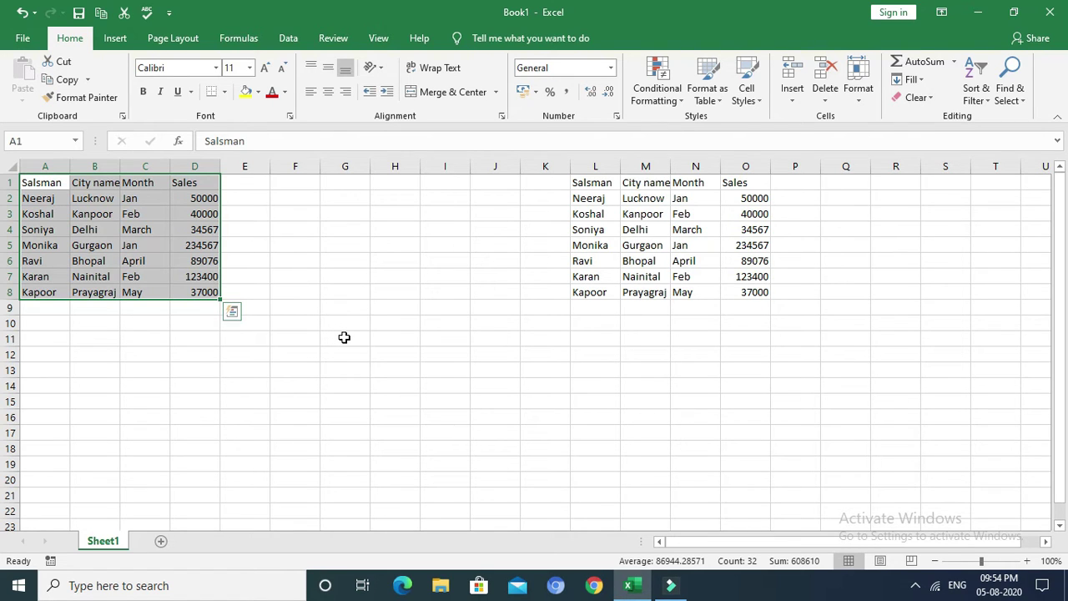
{"action": "left_click", "coordinate": [113, 39]}
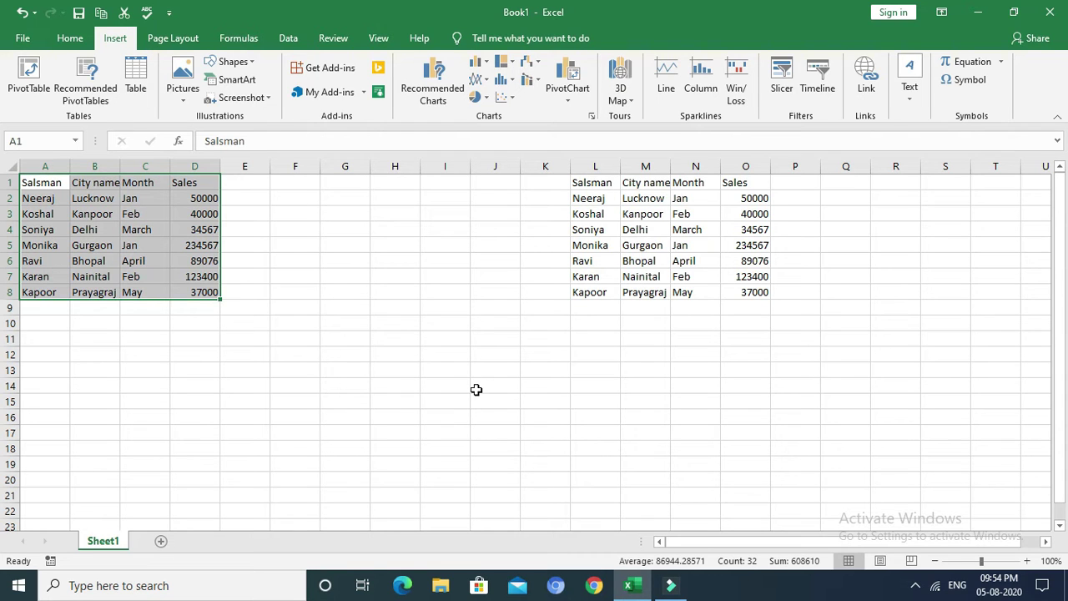
{"action": "key", "text": "ctrl+t"}
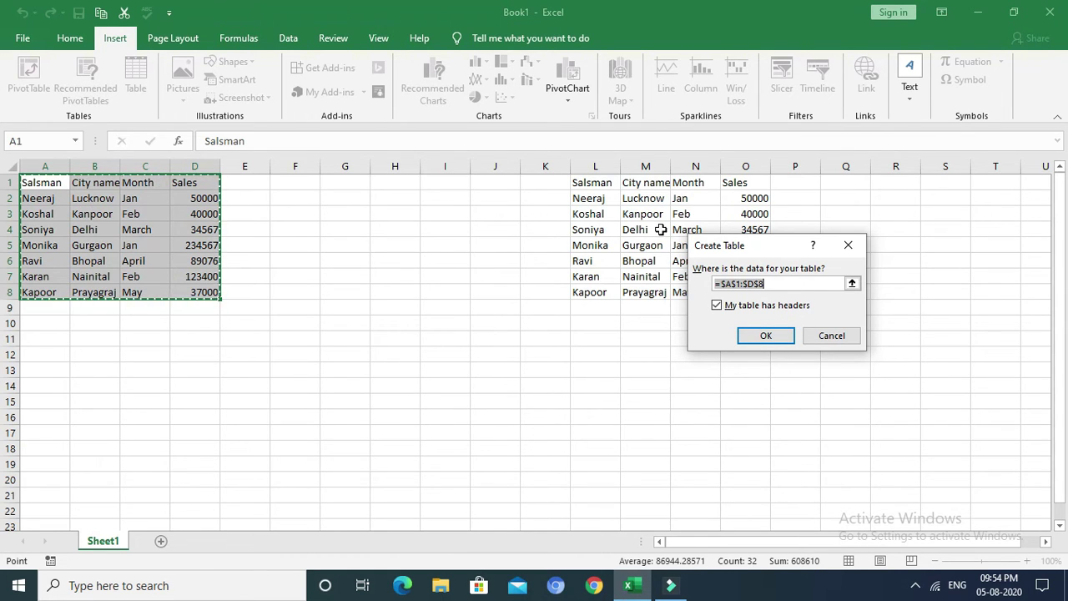
{"action": "left_click", "coordinate": [758, 335]}
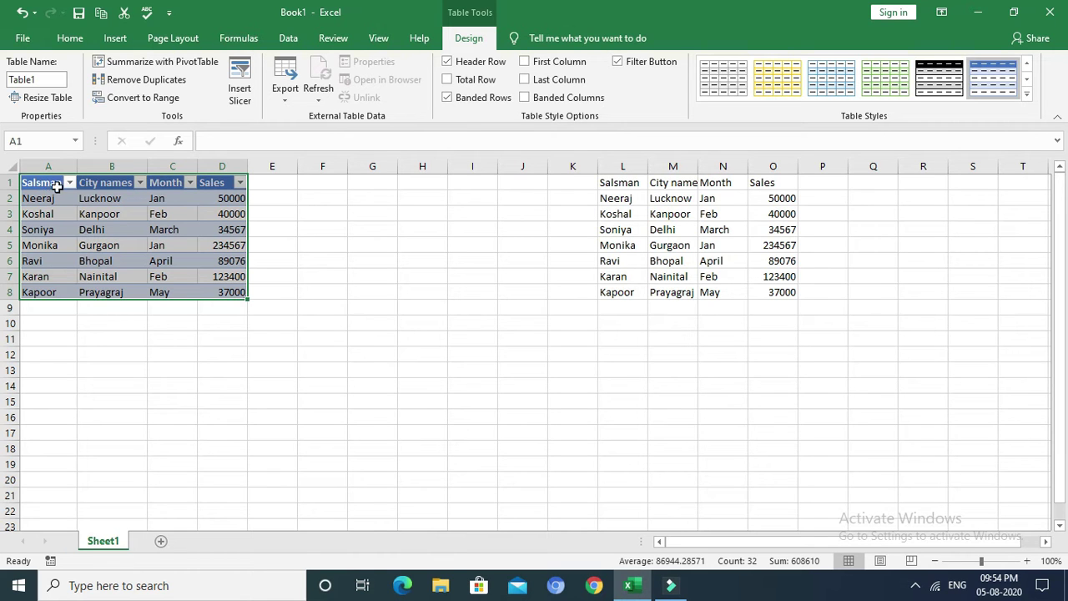
{"action": "left_click", "coordinate": [296, 261]}
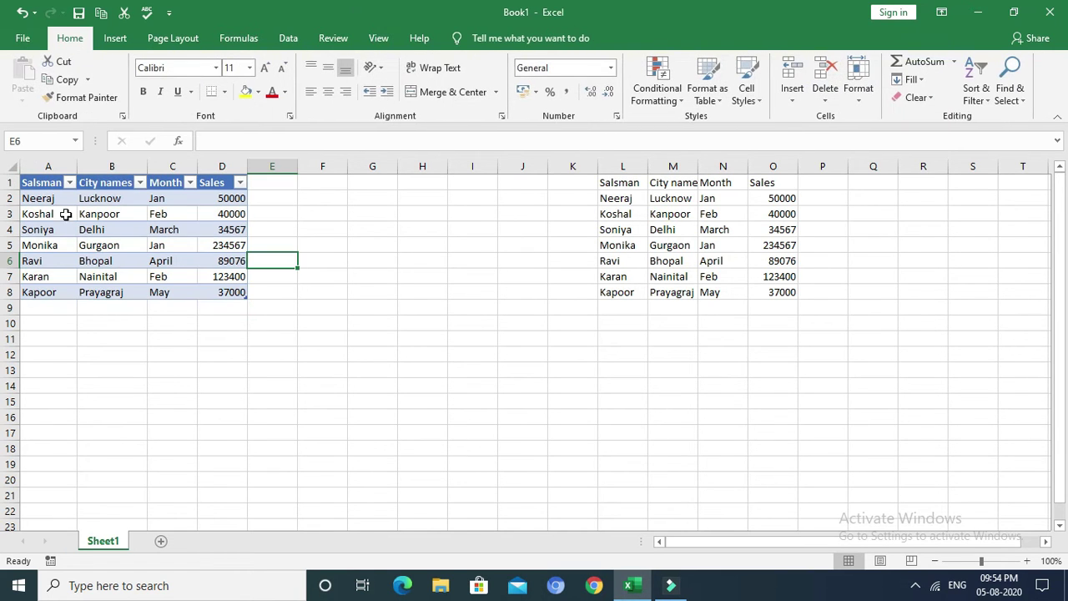
{"action": "left_click", "coordinate": [139, 242]}
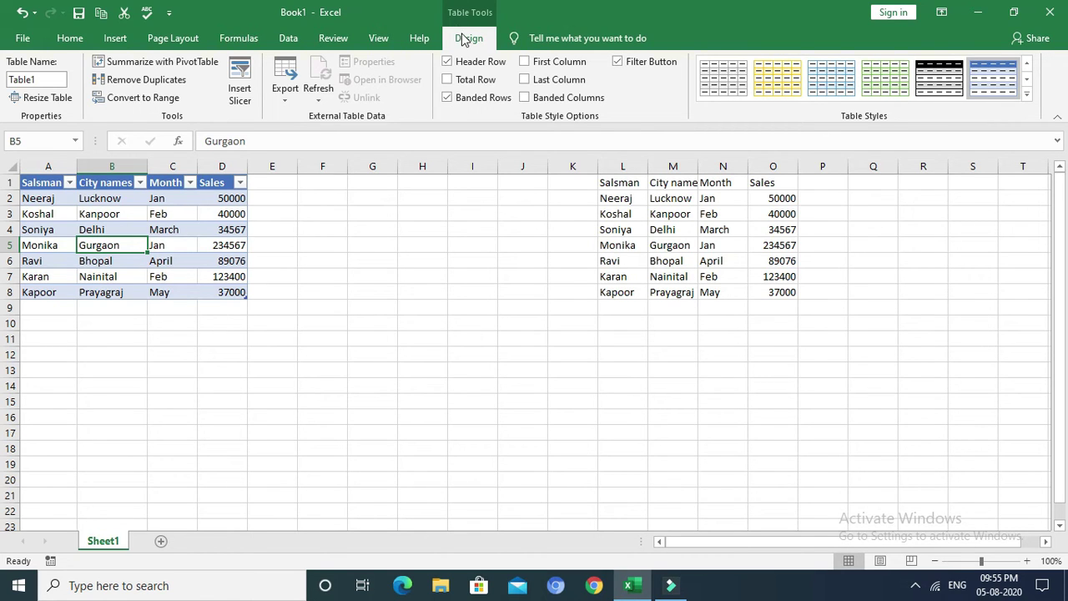
{"action": "left_click", "coordinate": [408, 208]}
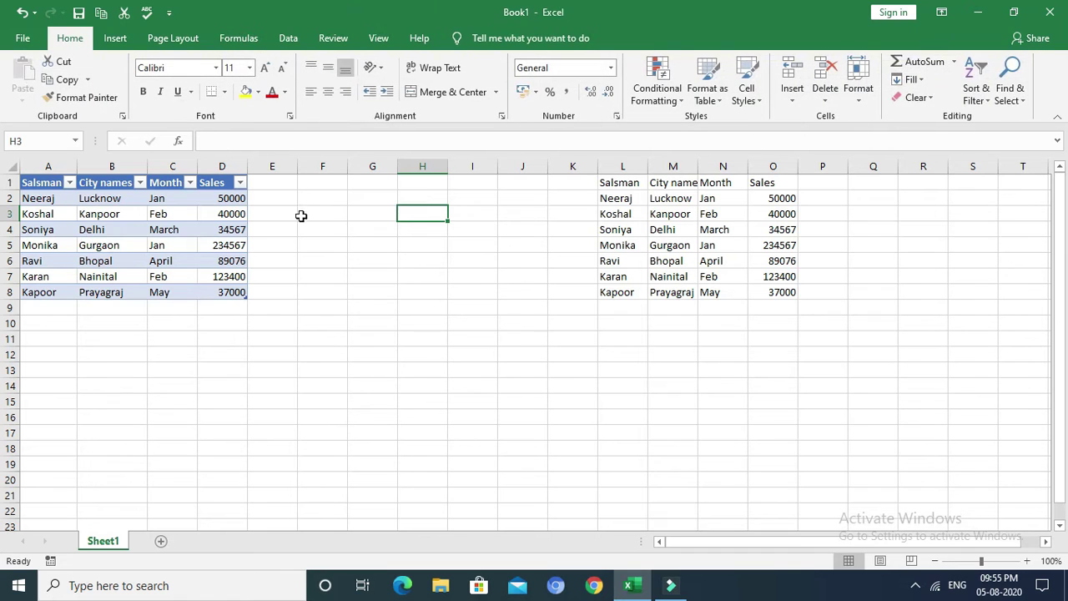
Turn on Banded Columns, Last Column and First Column formatting for the sales table.
{"action": "left_click", "coordinate": [140, 248]}
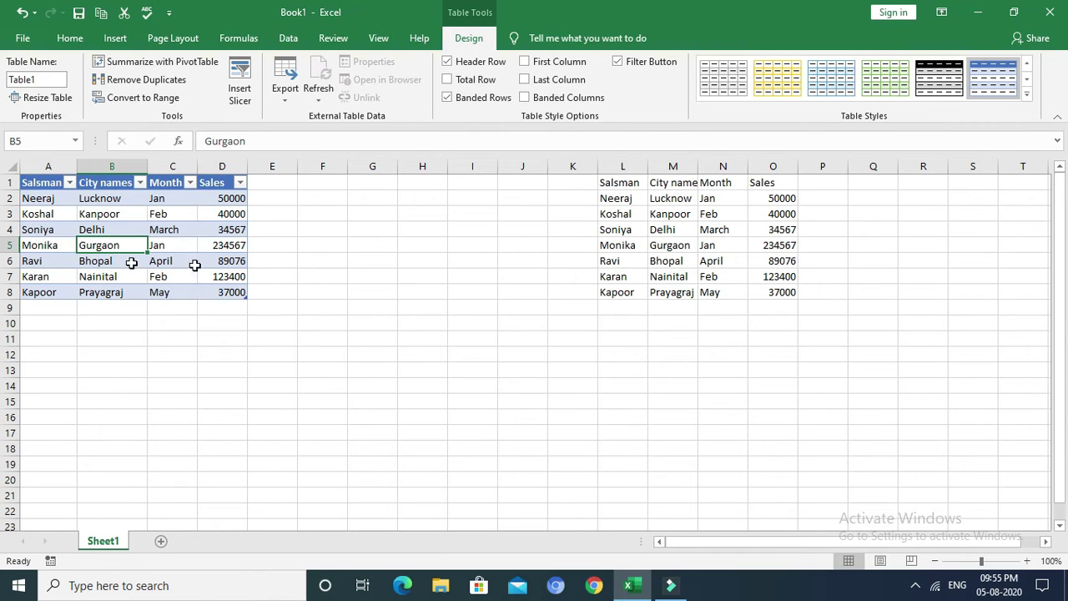
{"action": "left_click", "coordinate": [524, 98]}
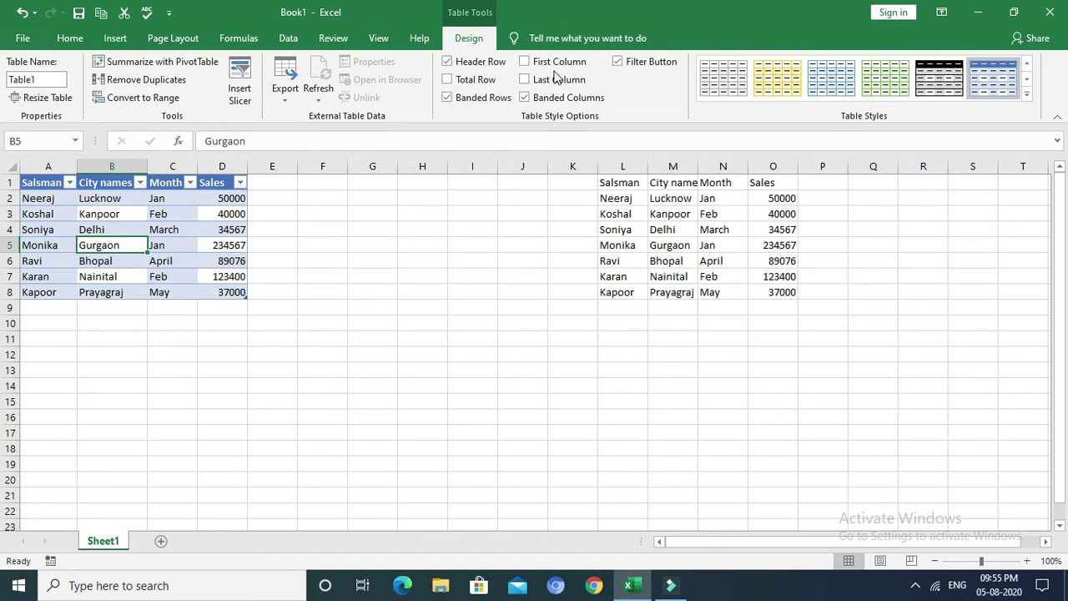
{"action": "left_click", "coordinate": [525, 79]}
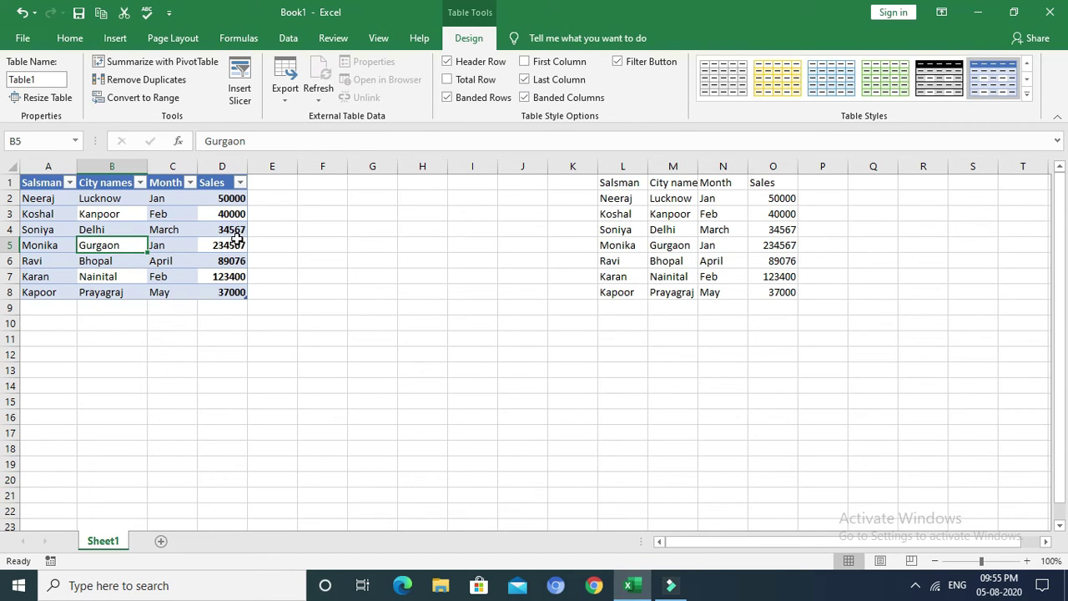
{"action": "left_click", "coordinate": [524, 61]}
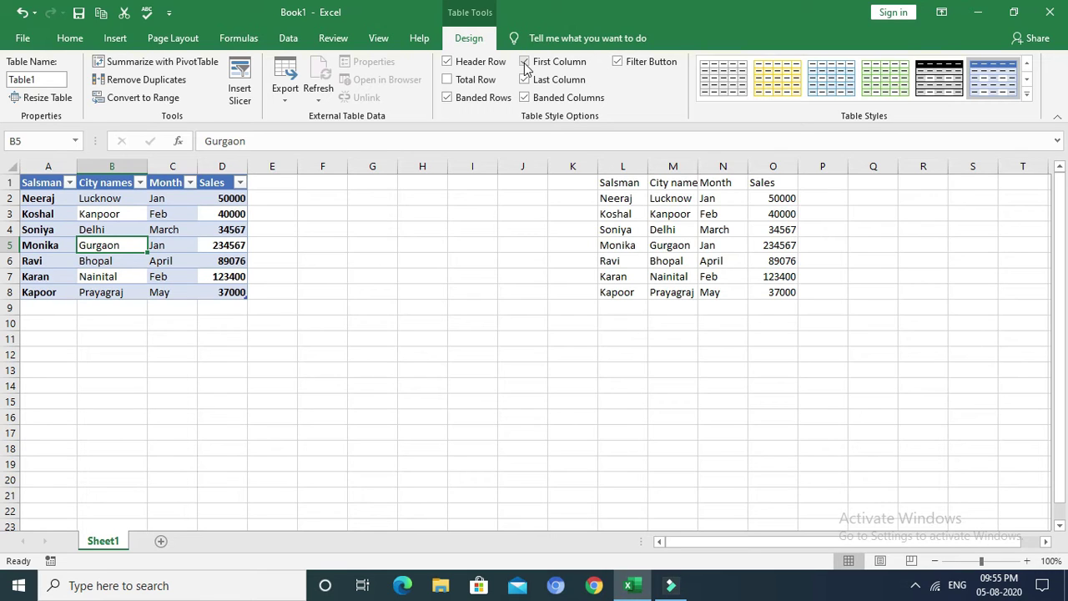
Turn the table's filter buttons off and on again, and view the Salsman column's filter options.
{"action": "left_click", "coordinate": [619, 63]}
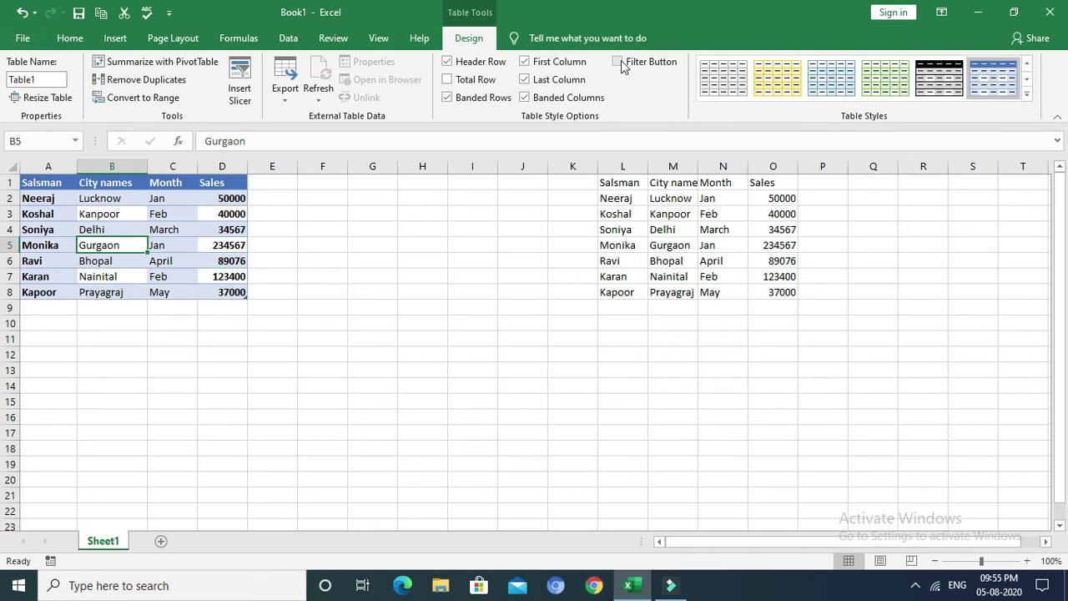
{"action": "left_click", "coordinate": [618, 63]}
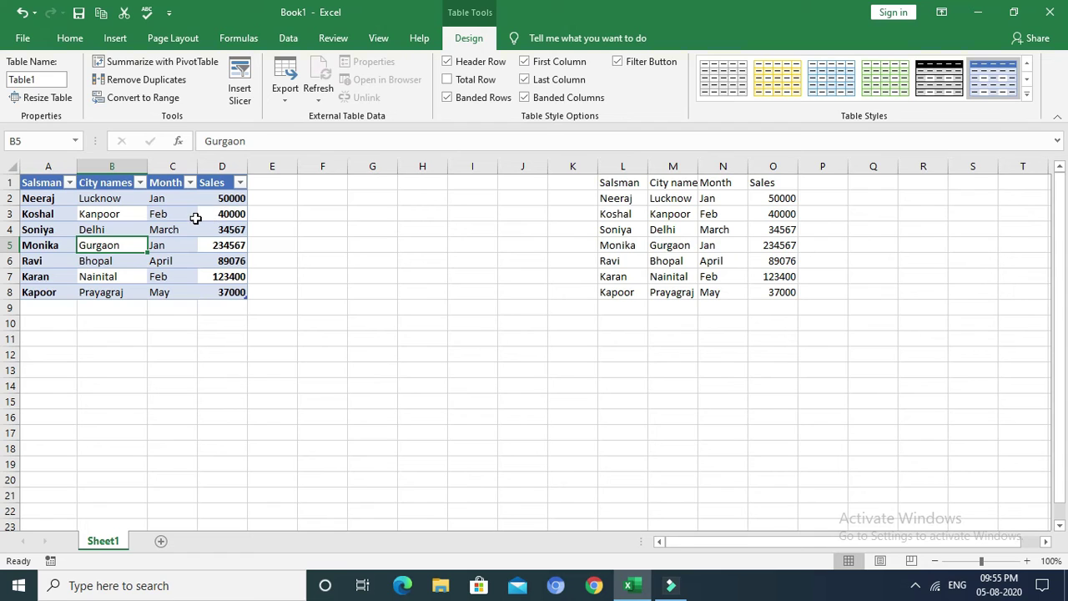
{"action": "left_click", "coordinate": [70, 183]}
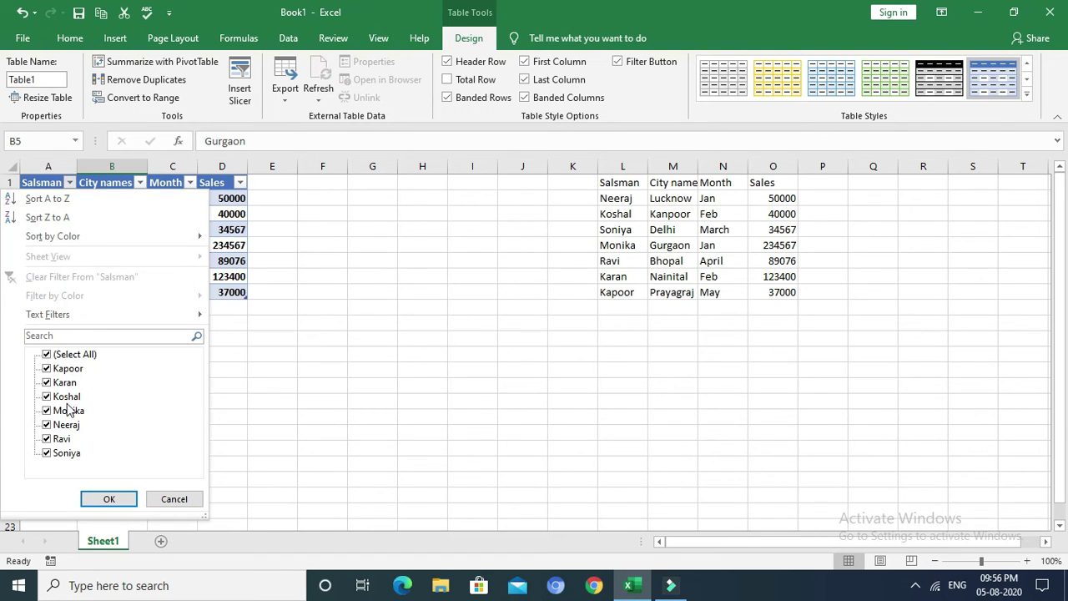
{"action": "left_click", "coordinate": [173, 501]}
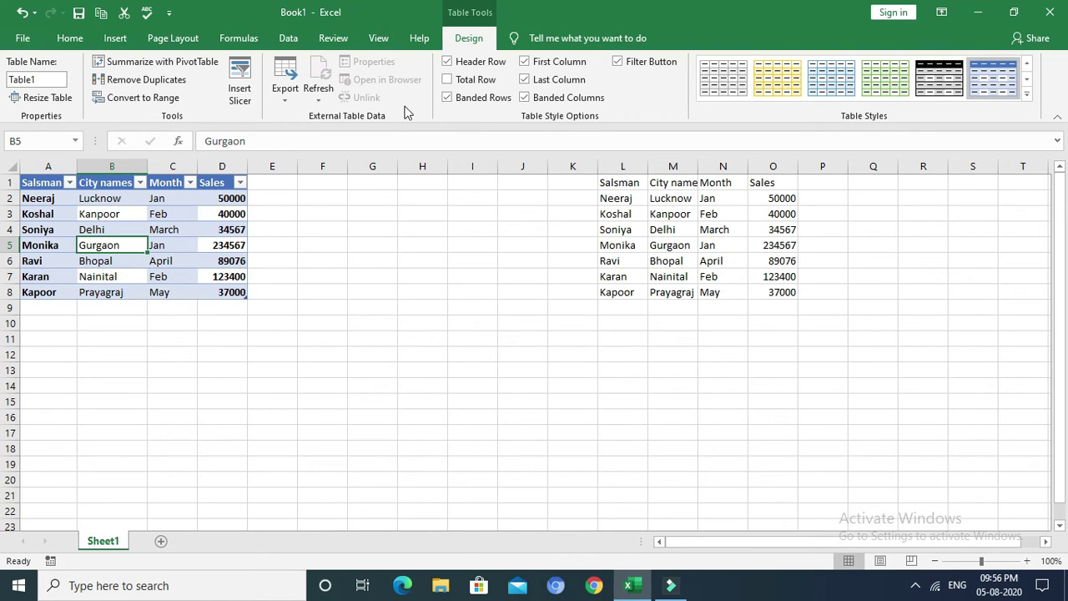
Add a total row to the table and view the functions available for the Sales total.
{"action": "left_click", "coordinate": [448, 79]}
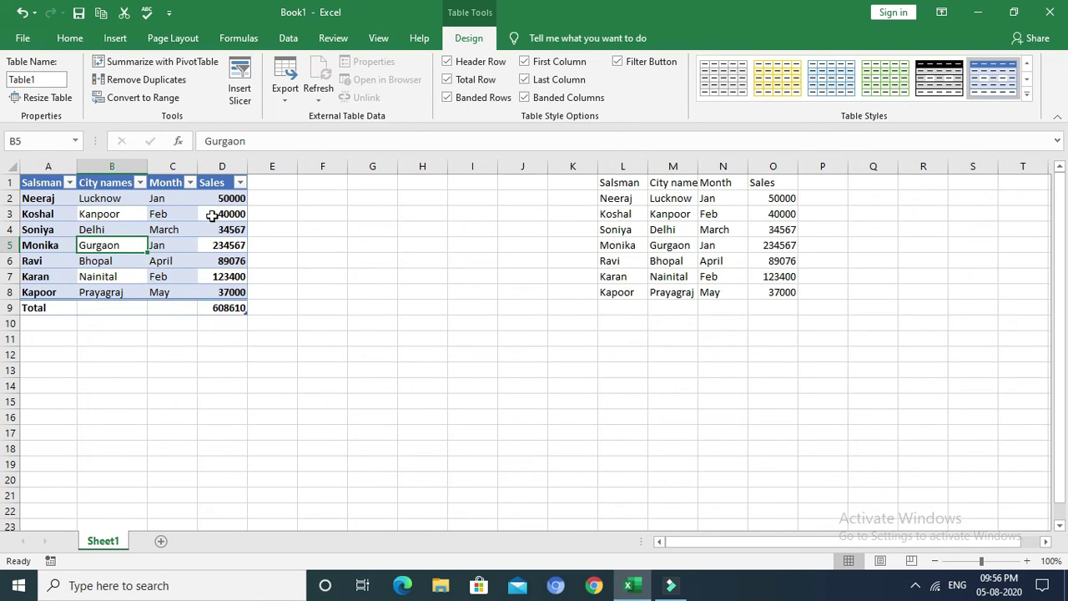
{"action": "left_click", "coordinate": [242, 324]}
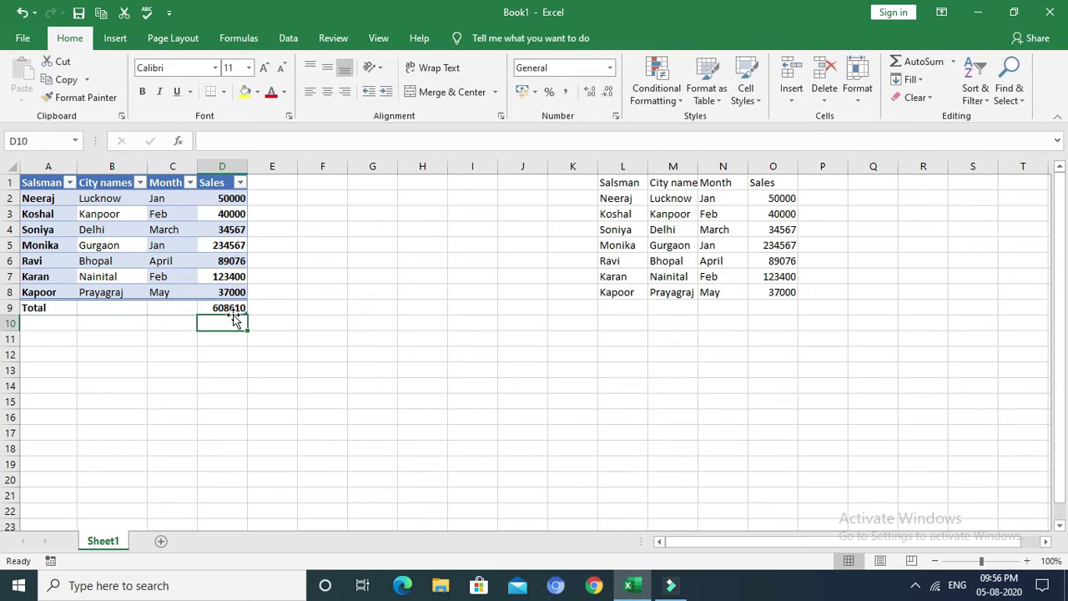
{"action": "left_click", "coordinate": [231, 310]}
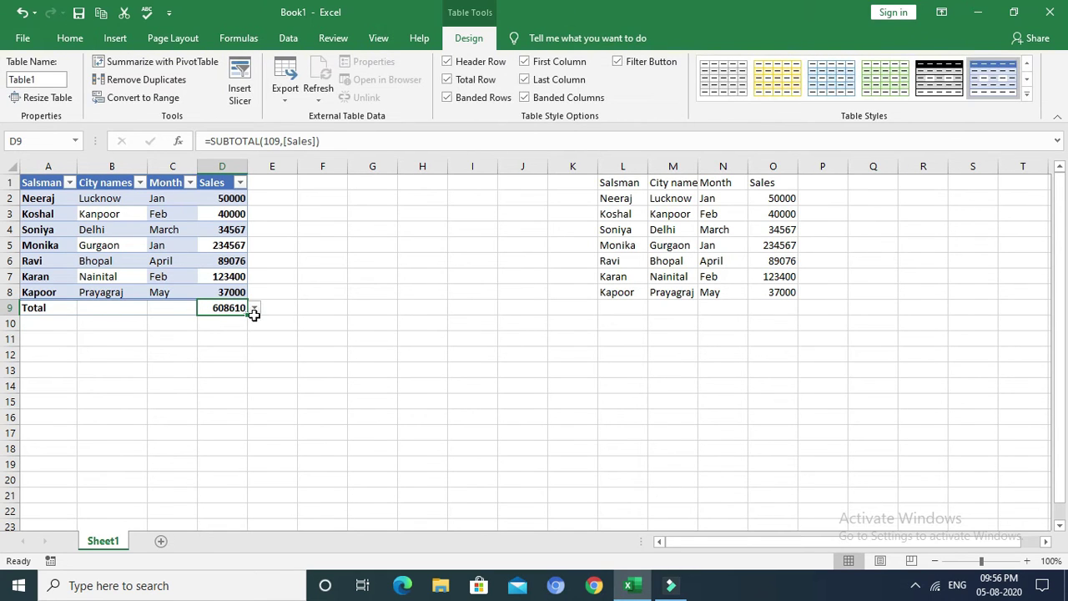
{"action": "left_click", "coordinate": [255, 309]}
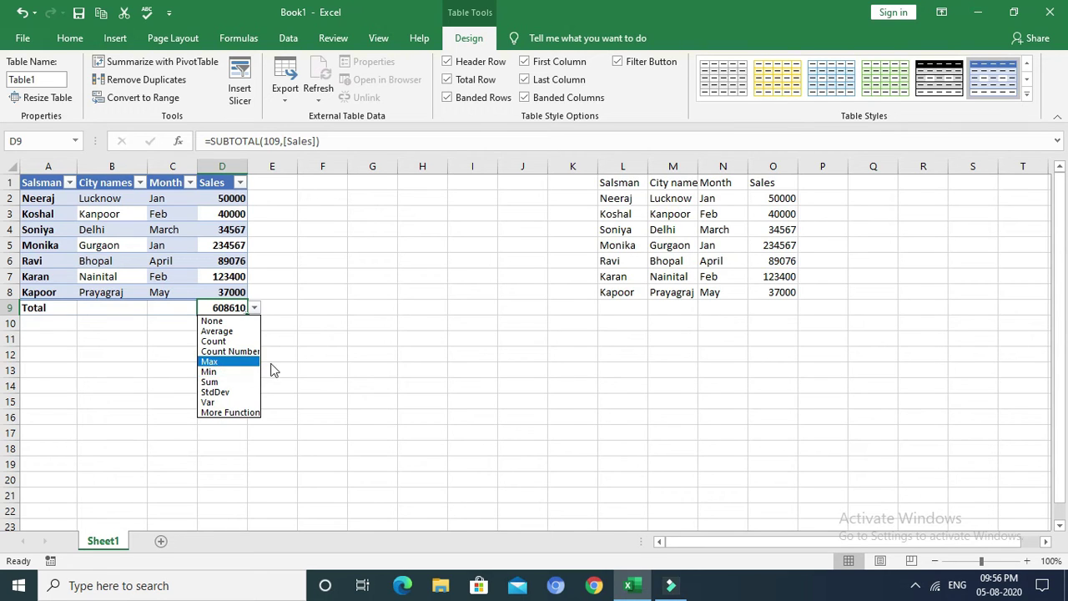
{"action": "key", "text": "Escape"}
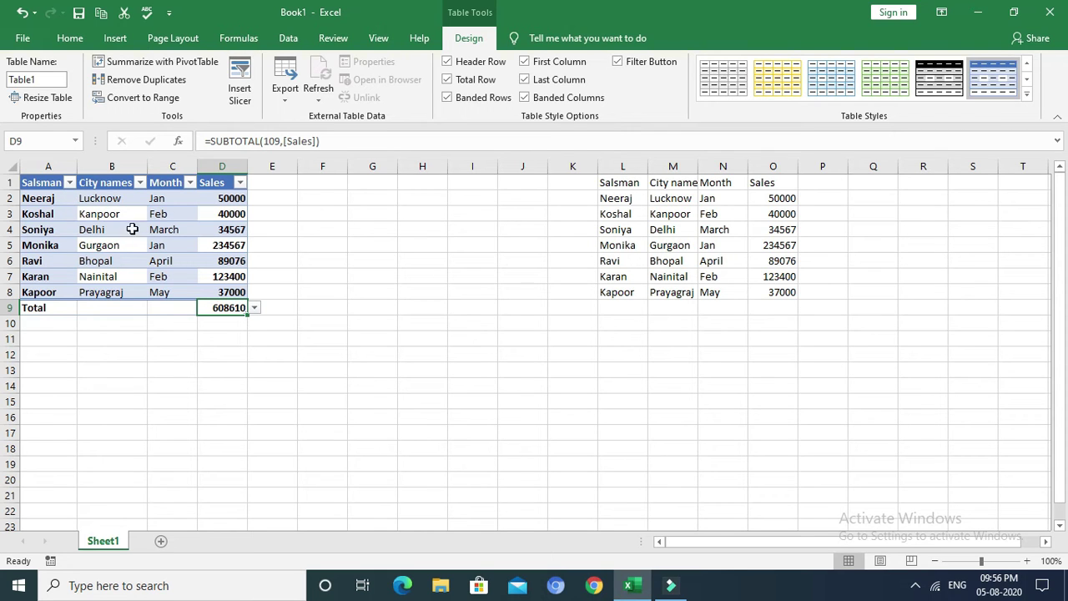
Insert slicers for Salsman, City names, Month and Sales, and filter the table to the salesman from Bhopal with the Salsman slicer.
{"action": "left_click", "coordinate": [239, 93]}
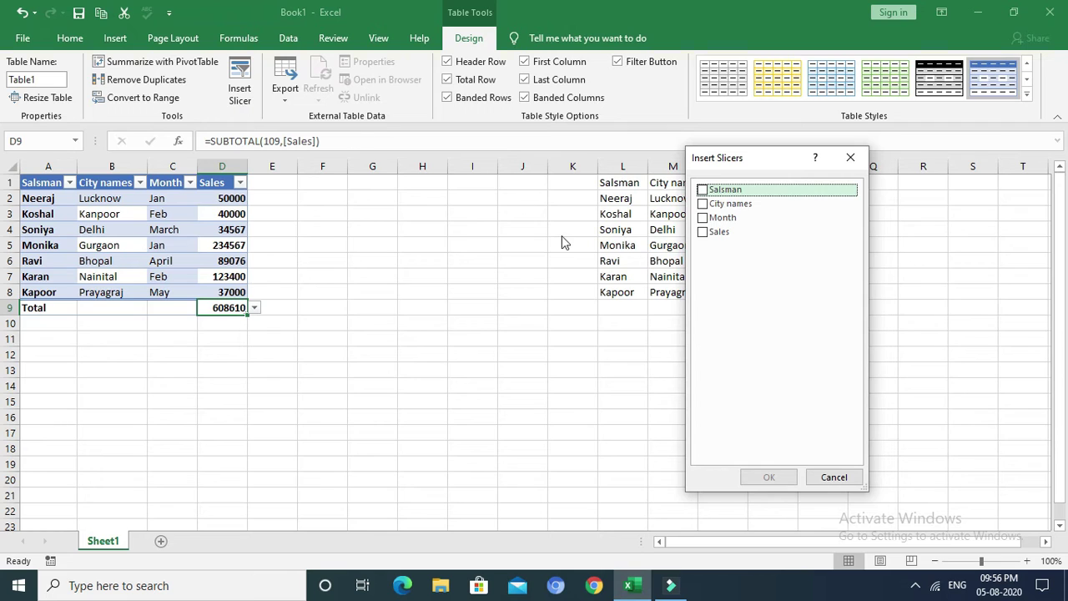
{"action": "left_click", "coordinate": [702, 190]}
{"action": "left_click", "coordinate": [703, 203]}
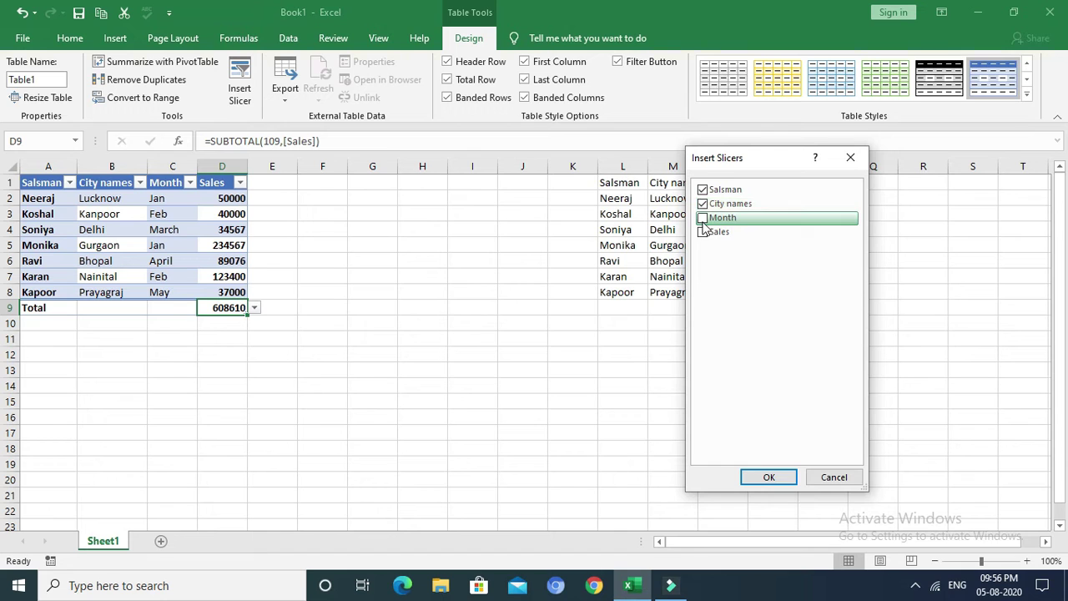
{"action": "left_click", "coordinate": [704, 231]}
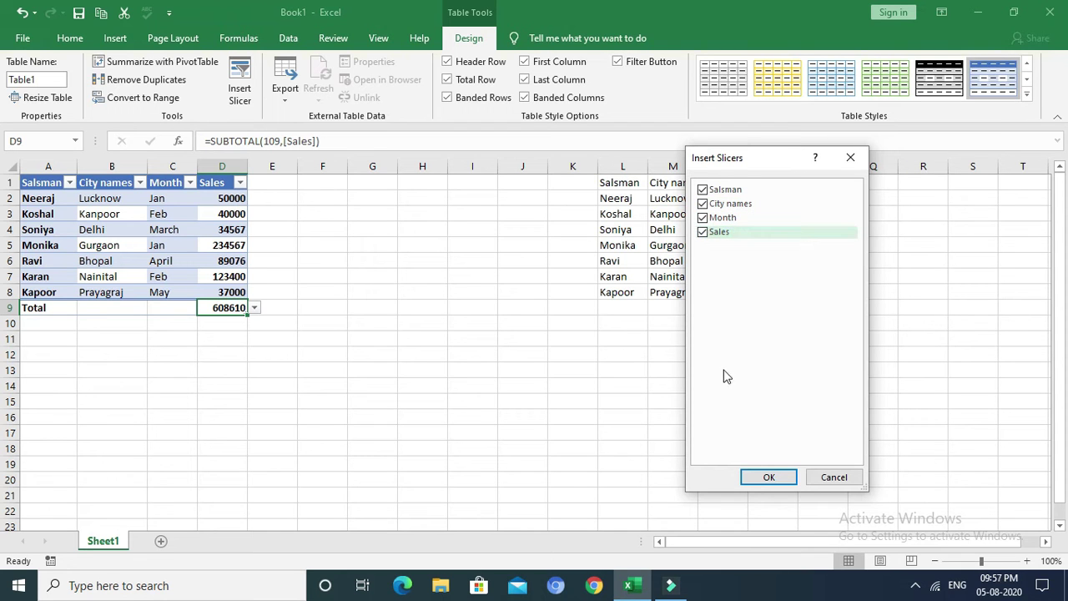
{"action": "left_click", "coordinate": [763, 477]}
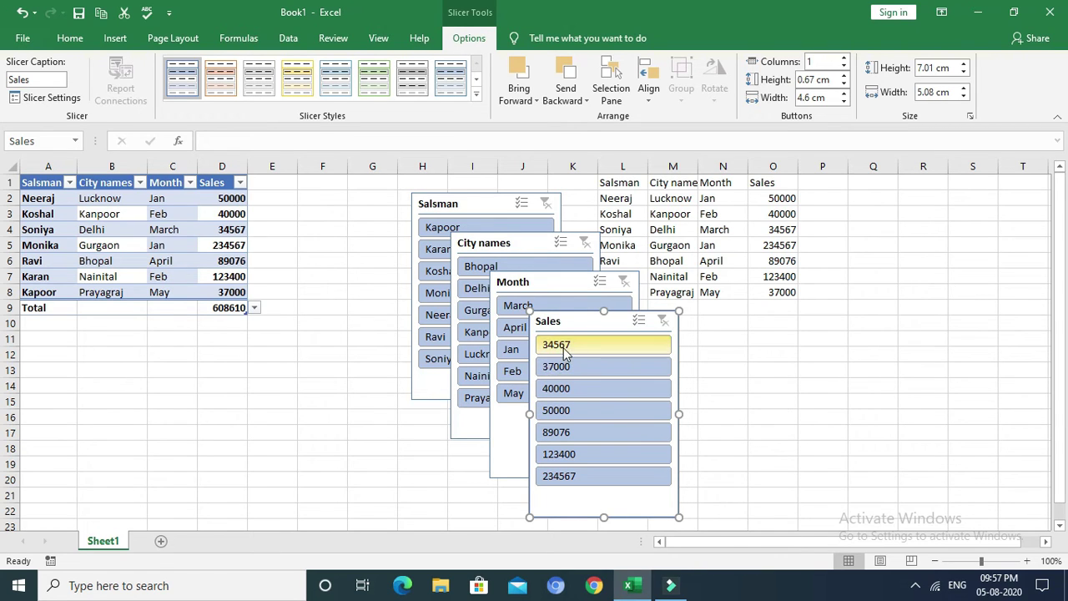
{"action": "left_click", "coordinate": [430, 339]}
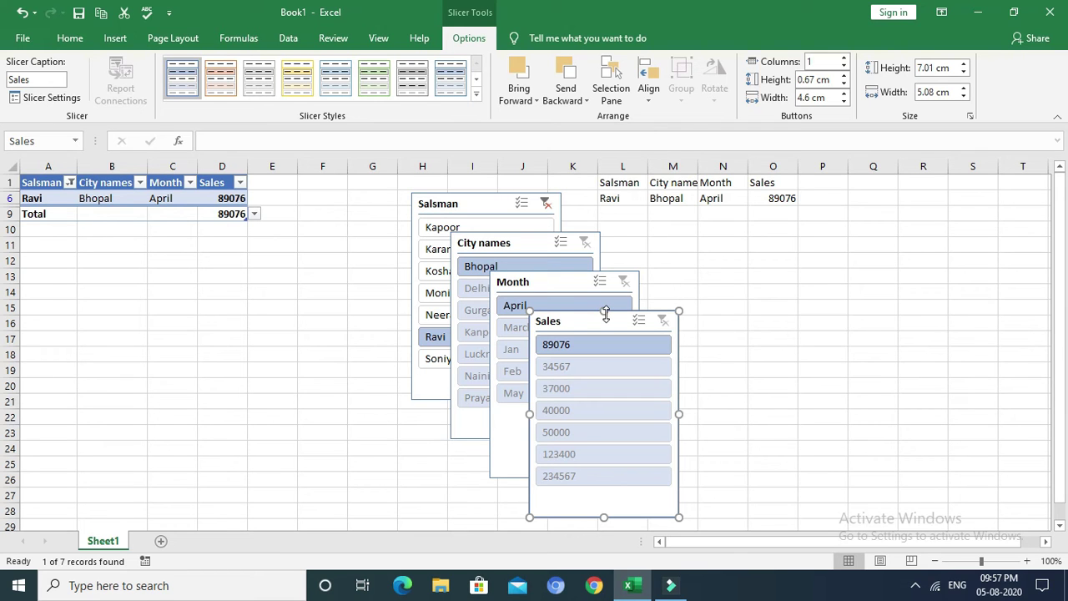
Delete the Sales, Month, City names and Salsman slicers from the sheet.
{"action": "key", "text": "Delete"}
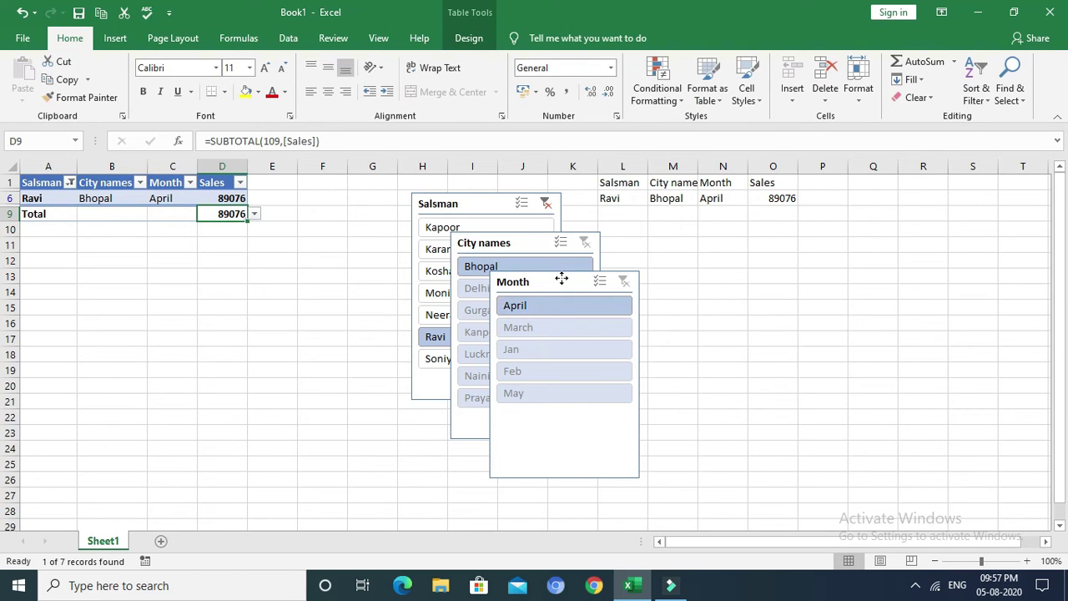
{"action": "left_click", "coordinate": [561, 278]}
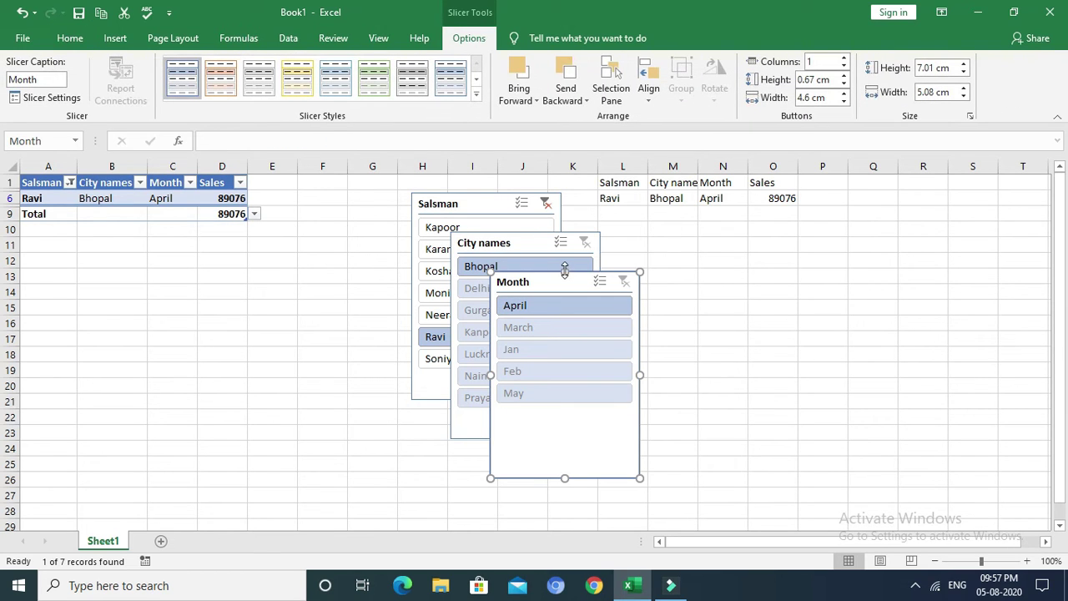
{"action": "key", "text": "Delete"}
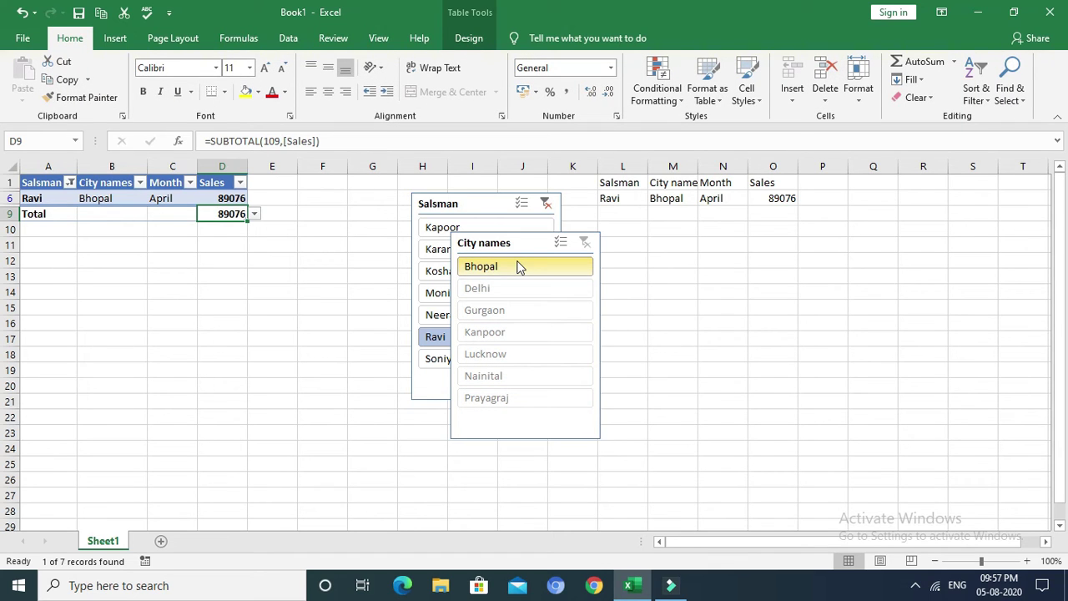
{"action": "left_click", "coordinate": [518, 265]}
{"action": "left_click", "coordinate": [519, 242]}
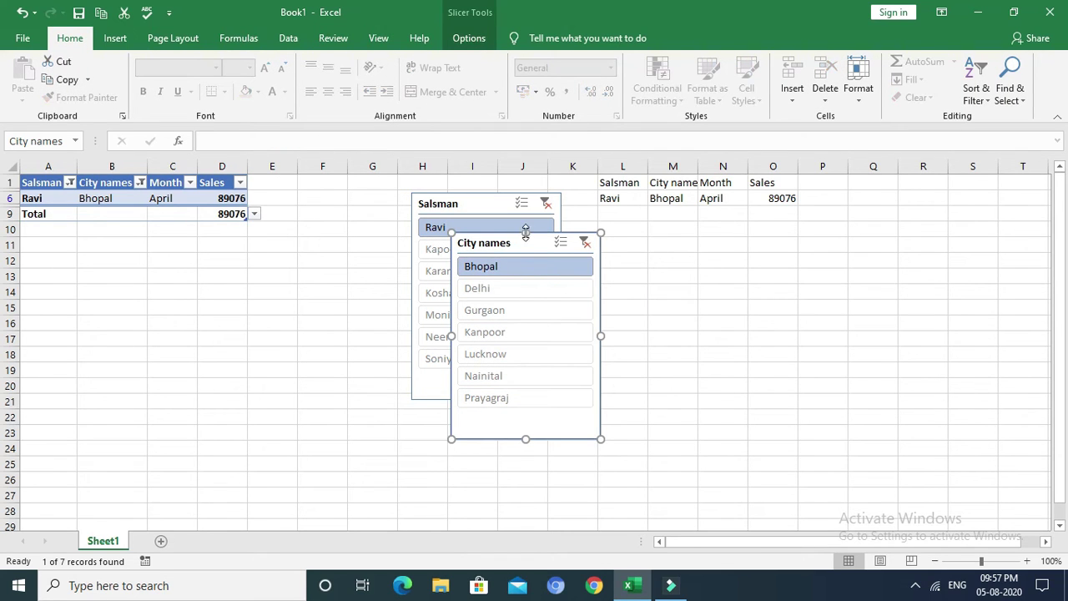
{"action": "key", "text": "Delete"}
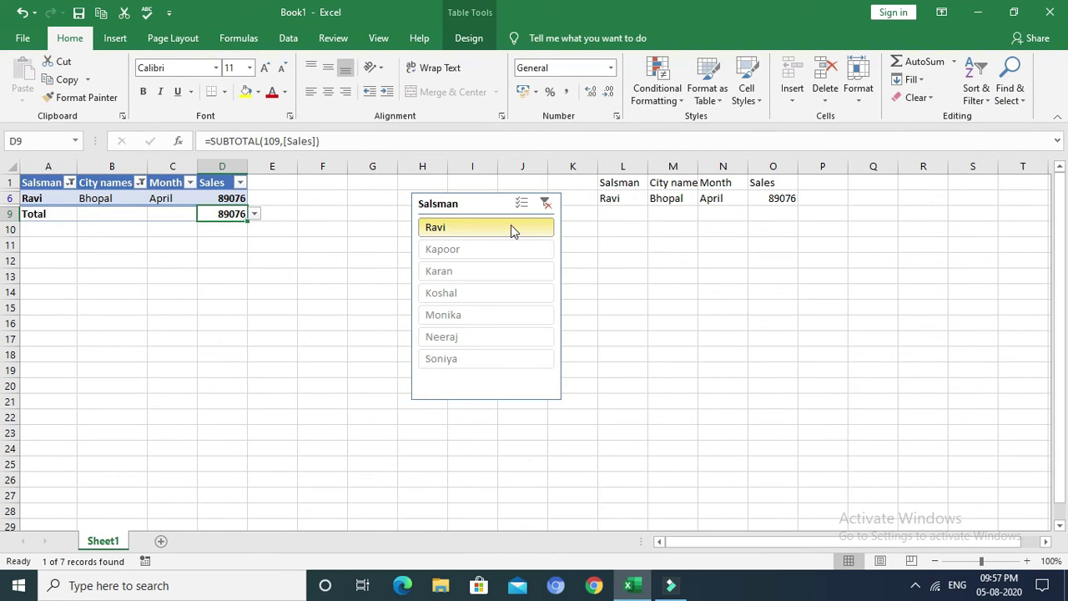
{"action": "left_click", "coordinate": [488, 201]}
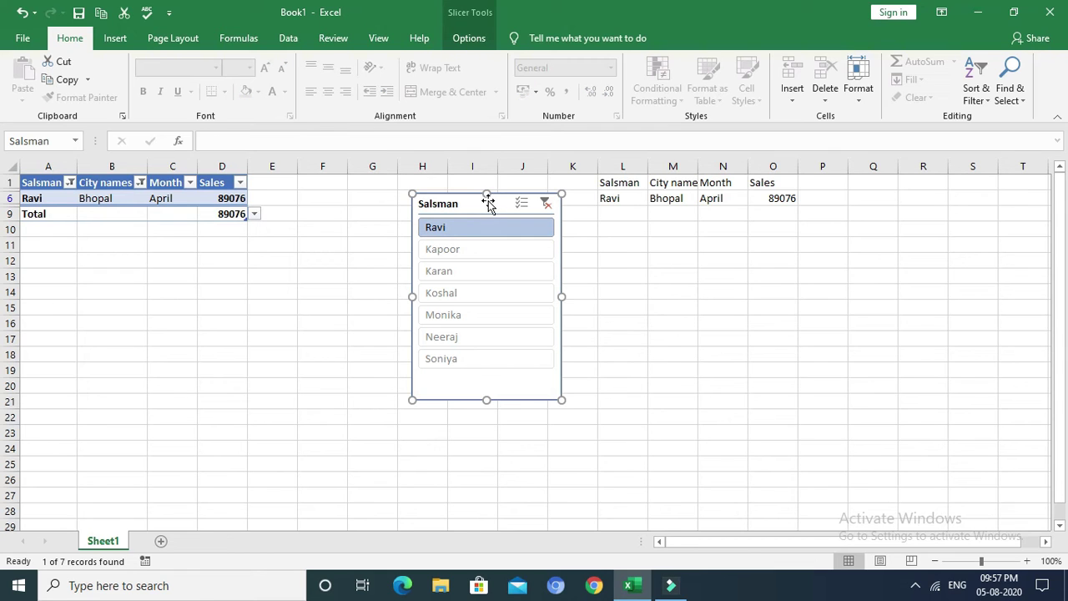
{"action": "key", "text": "Delete"}
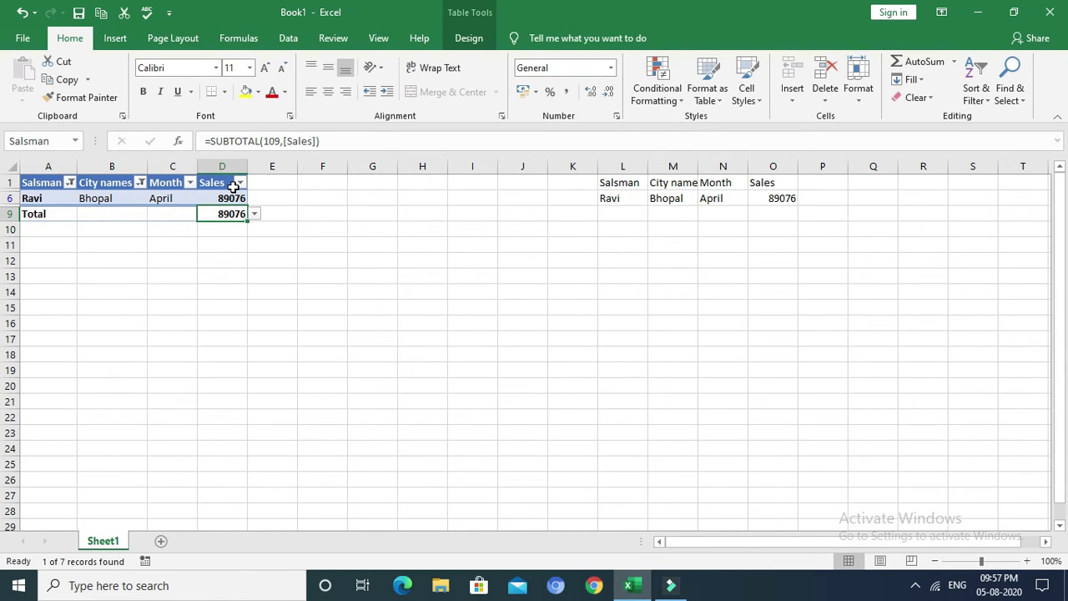
Undo the recent changes to remove the table's filters and total row.
{"action": "key", "text": "ctrl+z"}
{"action": "key", "text": "ctrl+z"}
{"action": "key", "text": "ctrl+z"}
{"action": "key", "text": "ctrl+z"}
{"action": "key", "text": "ctrl+z"}
{"action": "key", "text": "ctrl+z"}
{"action": "key", "text": "ctrl+z"}
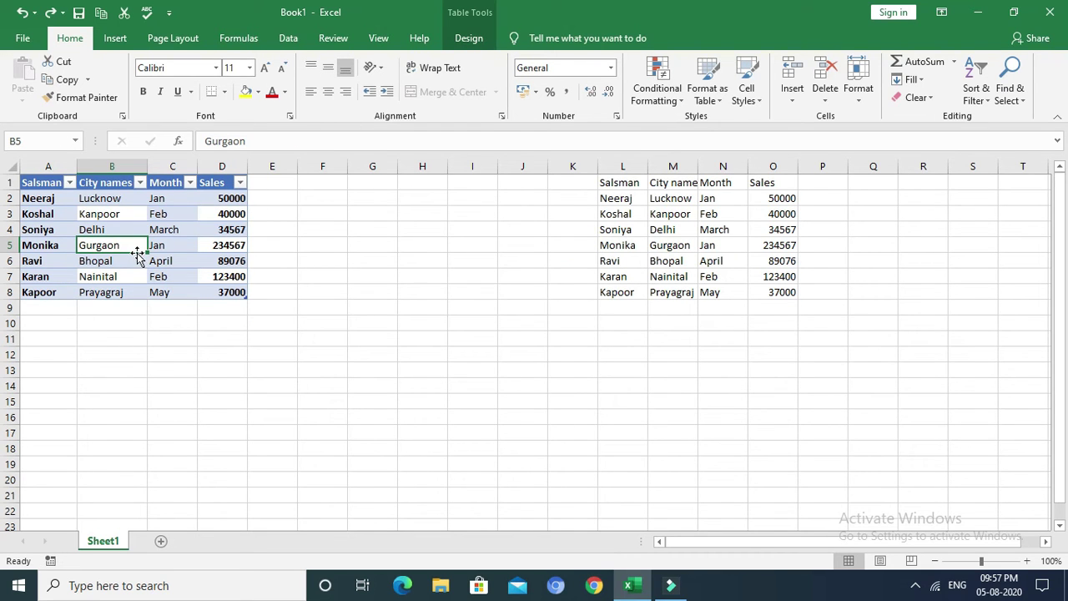
Select the table range A1:D8 and examine the description of the Remove Duplicates tool.
{"action": "left_click", "coordinate": [469, 38]}
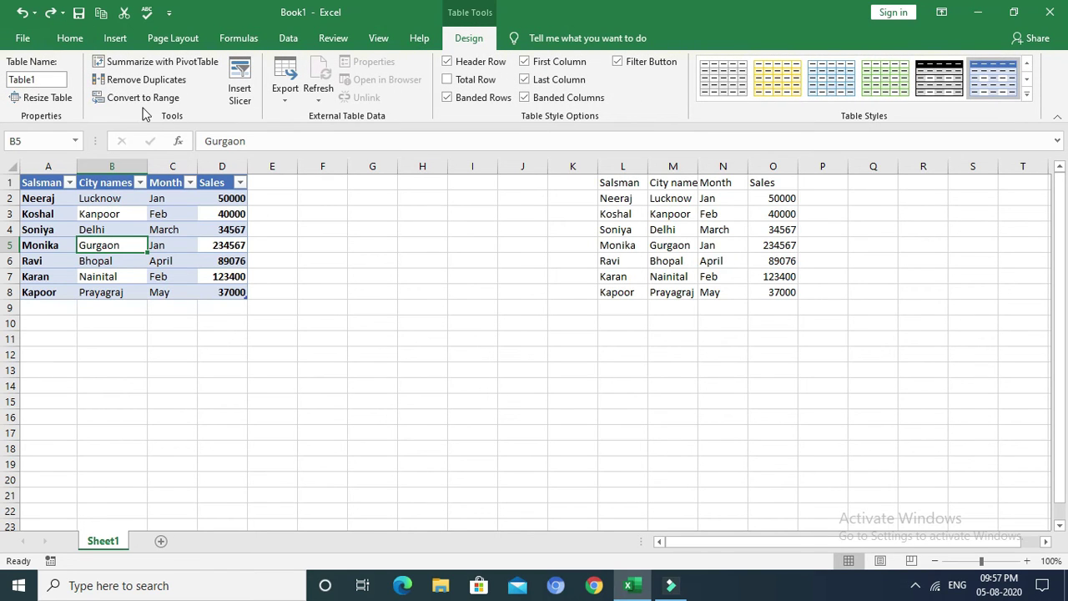
{"action": "left_click", "coordinate": [40, 186]}
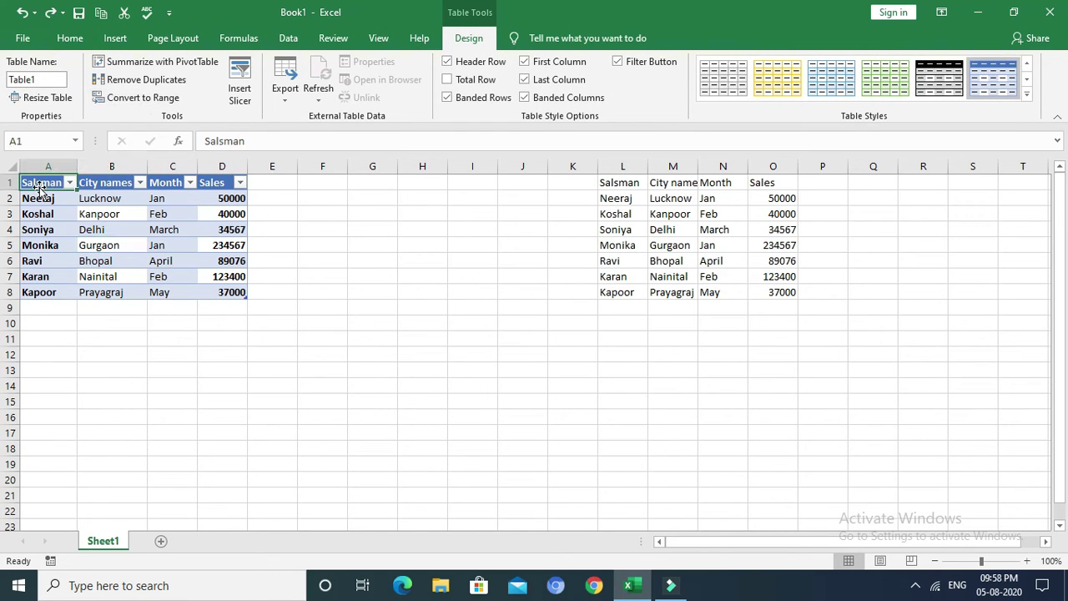
{"action": "key", "text": "shift+Right"}
{"action": "key", "text": "shift+Right"}
{"action": "key", "text": "shift+Right"}
{"action": "key", "text": "shift+Down"}
{"action": "key", "text": "shift+Down"}
{"action": "key", "text": "shift+Down"}
{"action": "key", "text": "shift+Down"}
{"action": "key", "text": "shift+Down"}
{"action": "key", "text": "shift+Down"}
{"action": "key", "text": "shift+Down"}
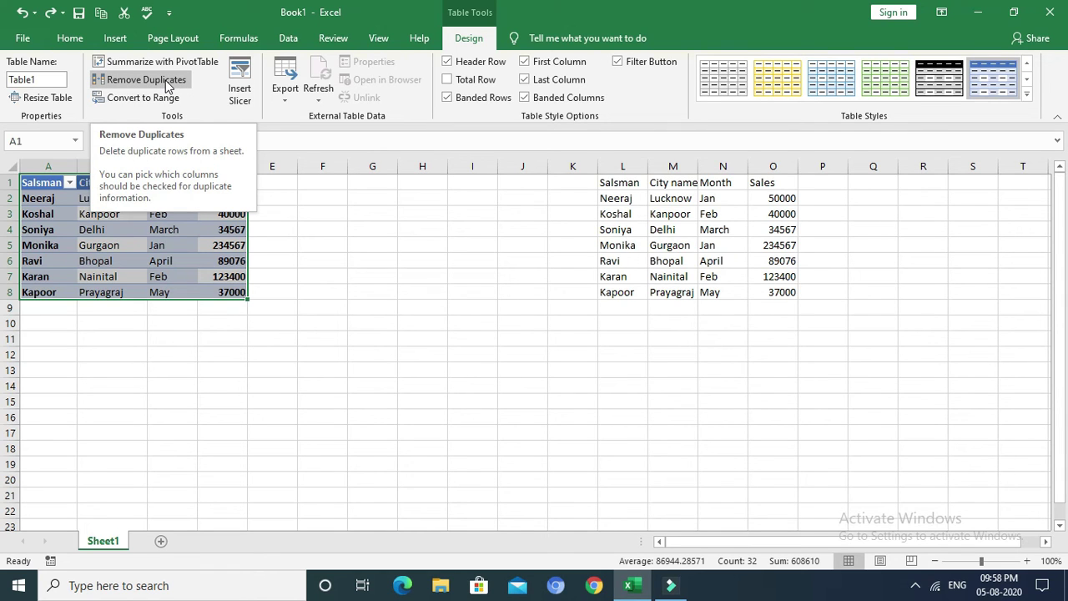
Rename the table in A1:D8 as Table2 and check the name from a cell inside it.
{"action": "left_click", "coordinate": [46, 79]}
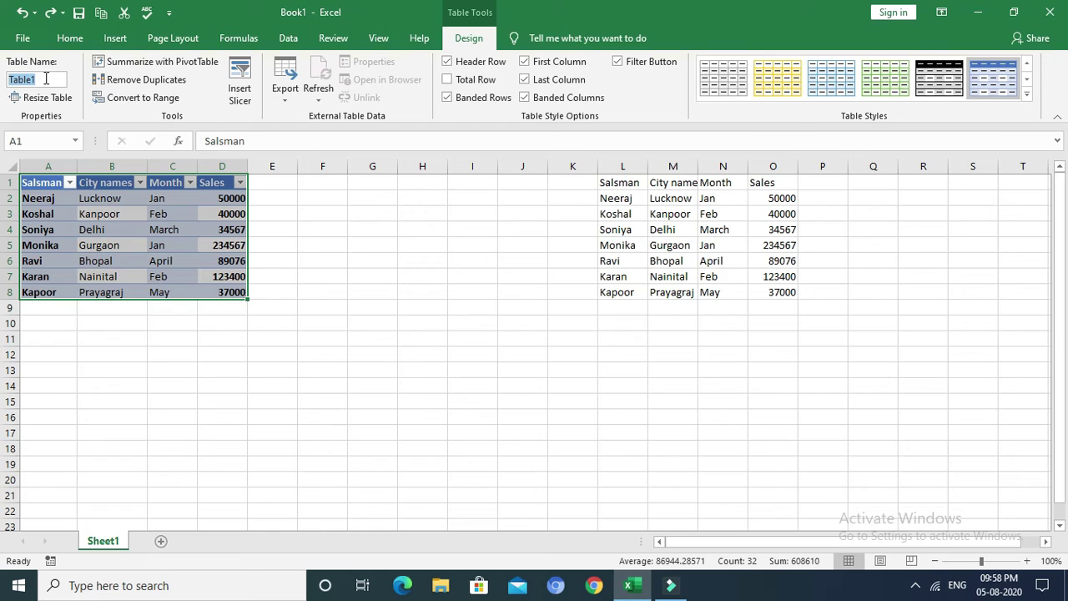
{"action": "left_click", "coordinate": [46, 79]}
{"action": "left_click", "coordinate": [427, 258]}
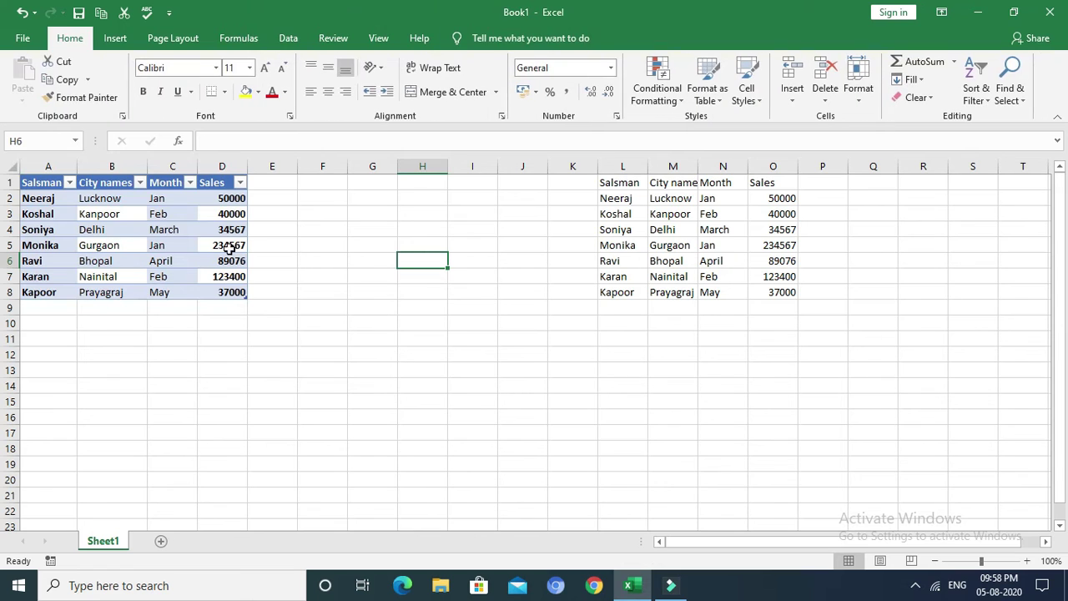
{"action": "left_click", "coordinate": [195, 241]}
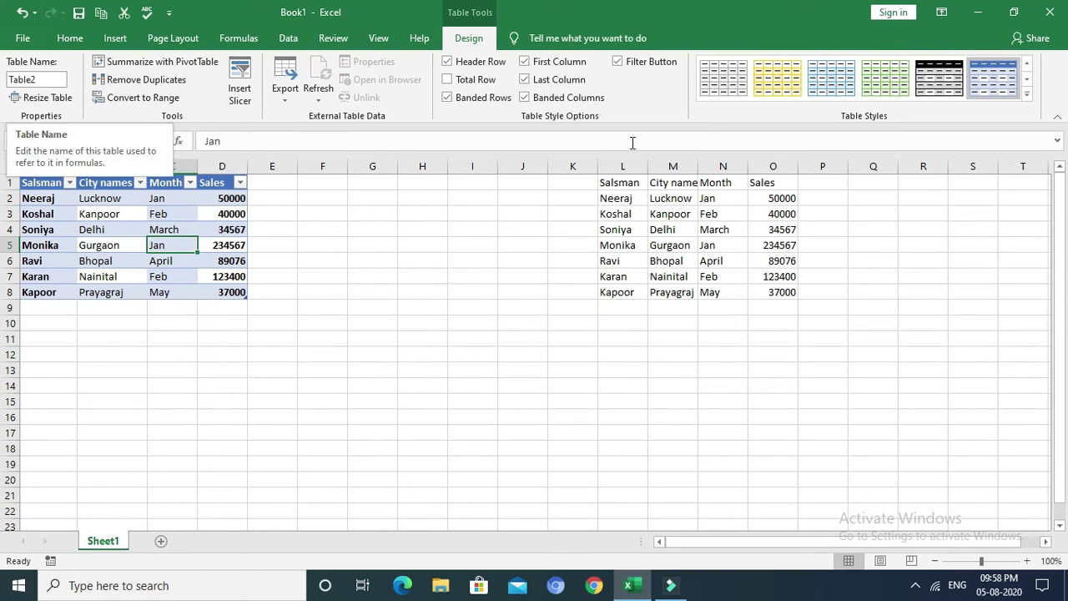
Create a table with headers from the copied sales data in L1:O8.
{"action": "left_click", "coordinate": [633, 184]}
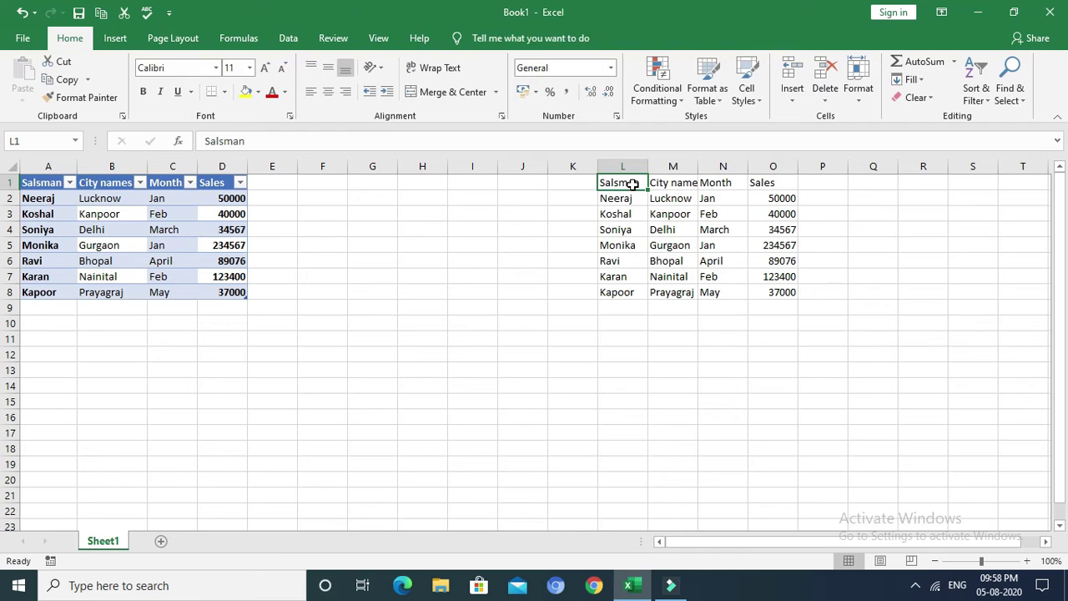
{"action": "key", "text": "shift+Right"}
{"action": "key", "text": "shift+Right"}
{"action": "key", "text": "shift+Right"}
{"action": "key", "text": "shift+Down"}
{"action": "key", "text": "shift+Down"}
{"action": "key", "text": "shift+Down"}
{"action": "key", "text": "shift+Down"}
{"action": "key", "text": "shift+Down"}
{"action": "key", "text": "shift+Down"}
{"action": "key", "text": "shift+Down"}
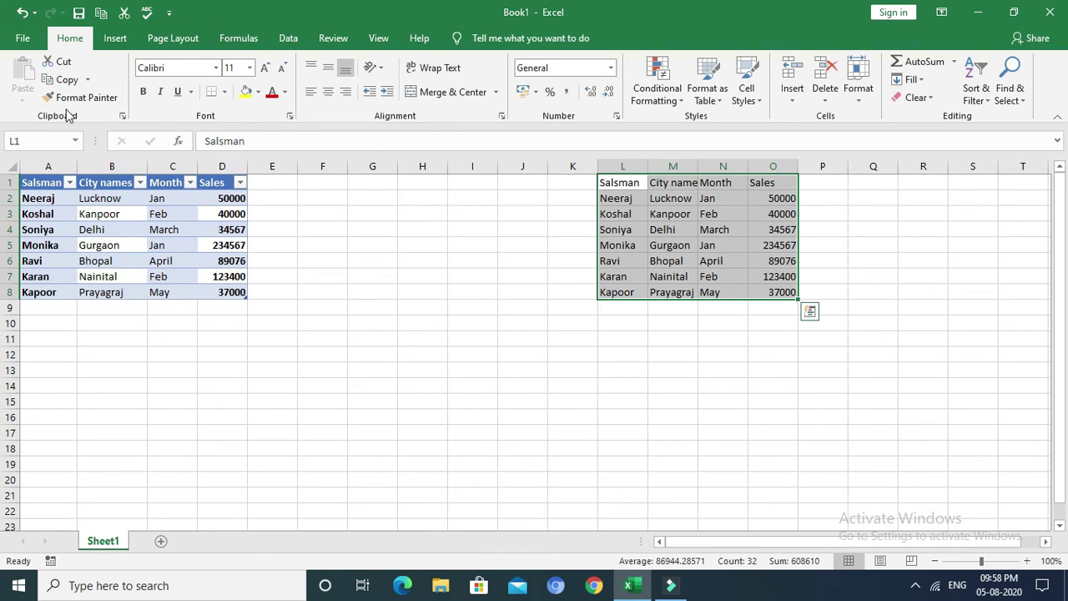
{"action": "left_click", "coordinate": [114, 42]}
{"action": "left_click", "coordinate": [136, 79]}
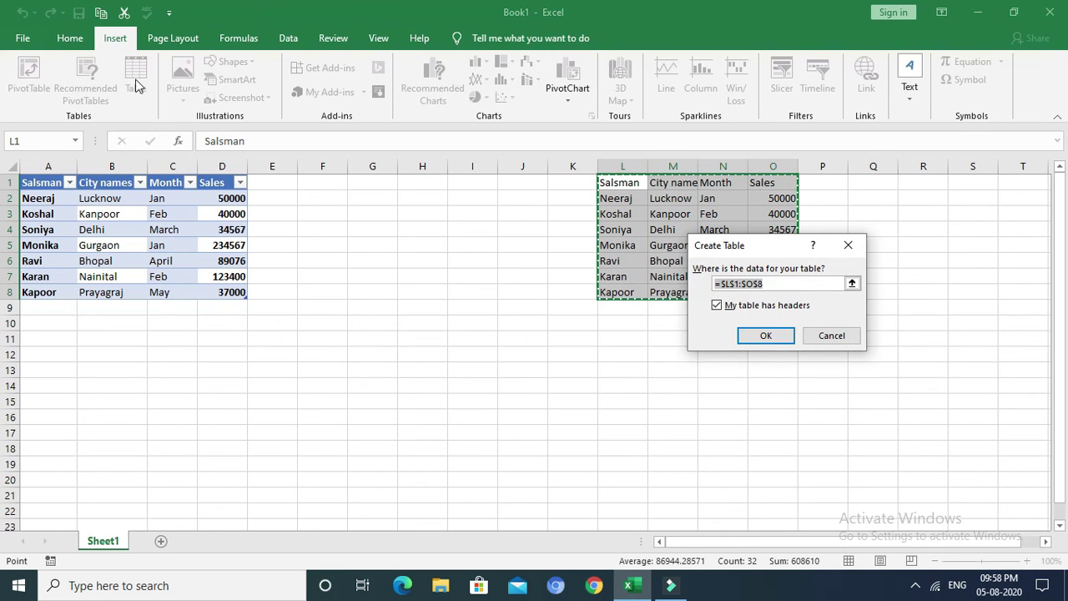
{"action": "left_click", "coordinate": [781, 338]}
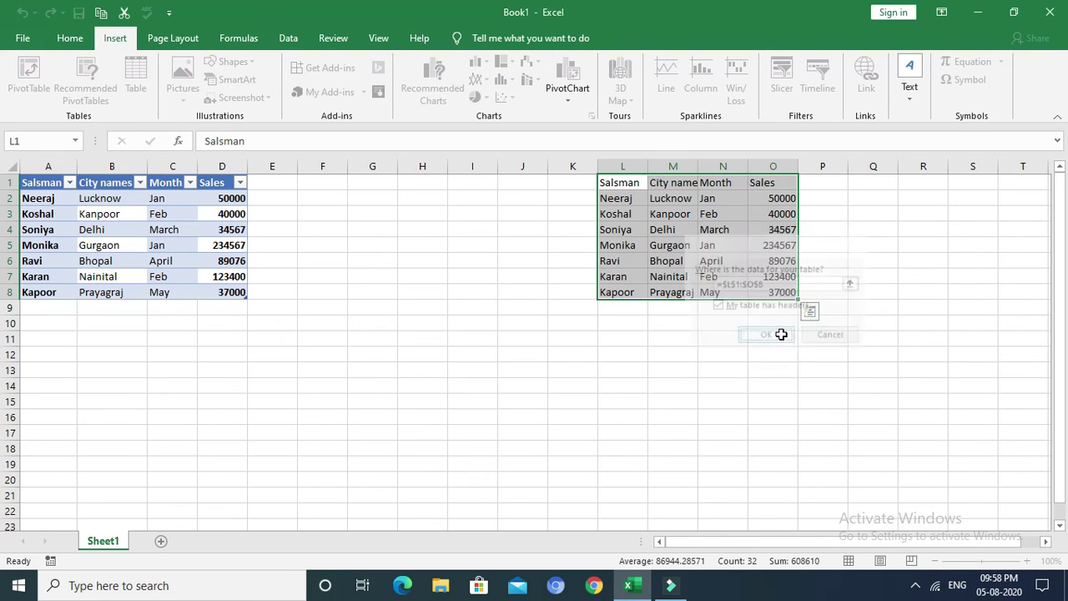
View the PivotTable creation options for the table in L1:O8 and close them without creating anything.
{"action": "left_click", "coordinate": [127, 240]}
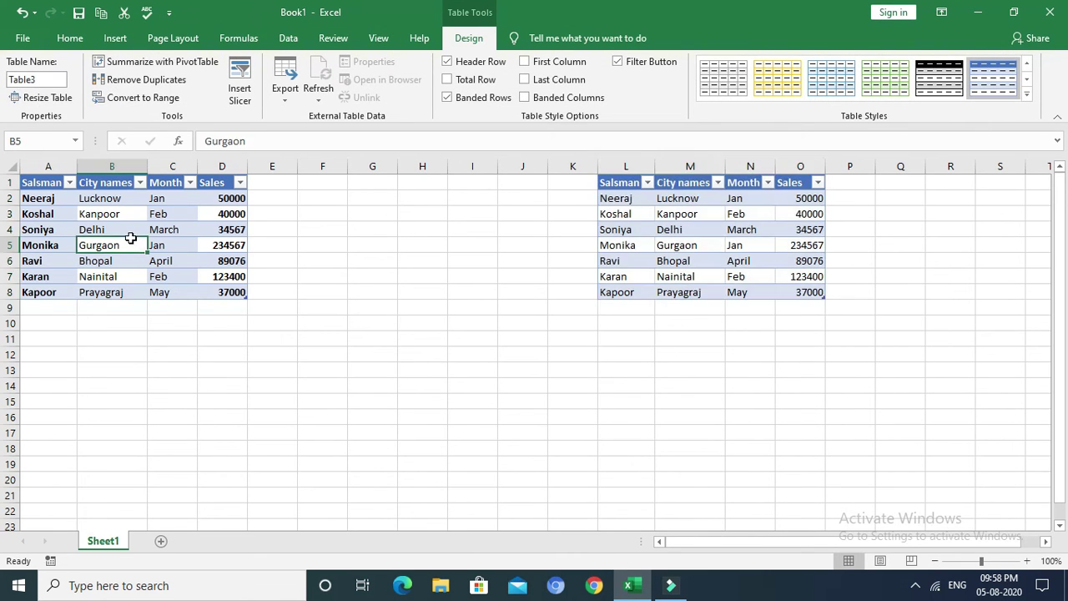
{"action": "left_click", "coordinate": [675, 231]}
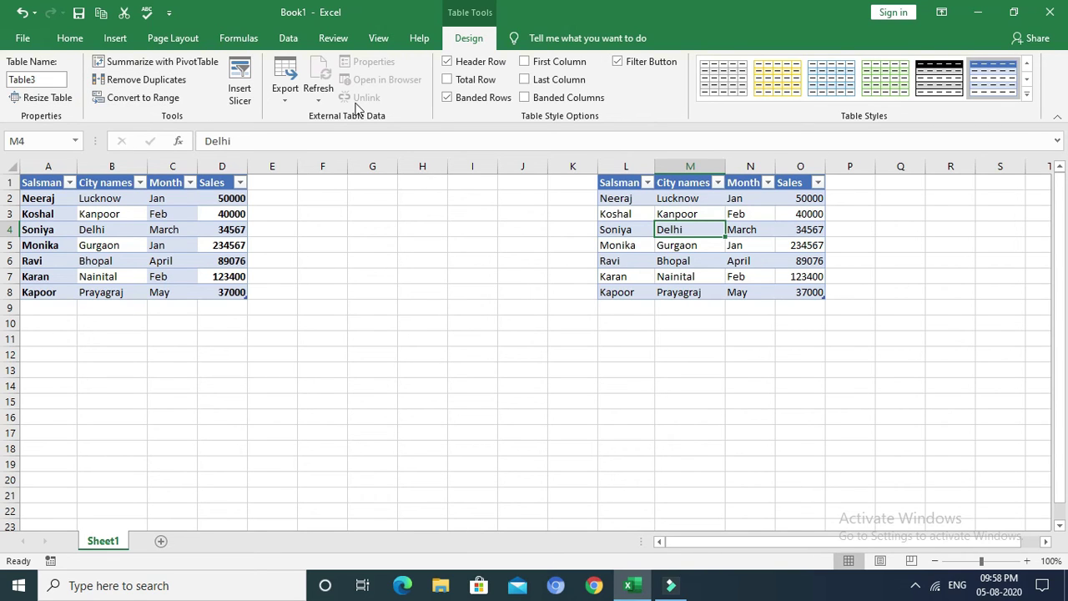
{"action": "left_click", "coordinate": [179, 65]}
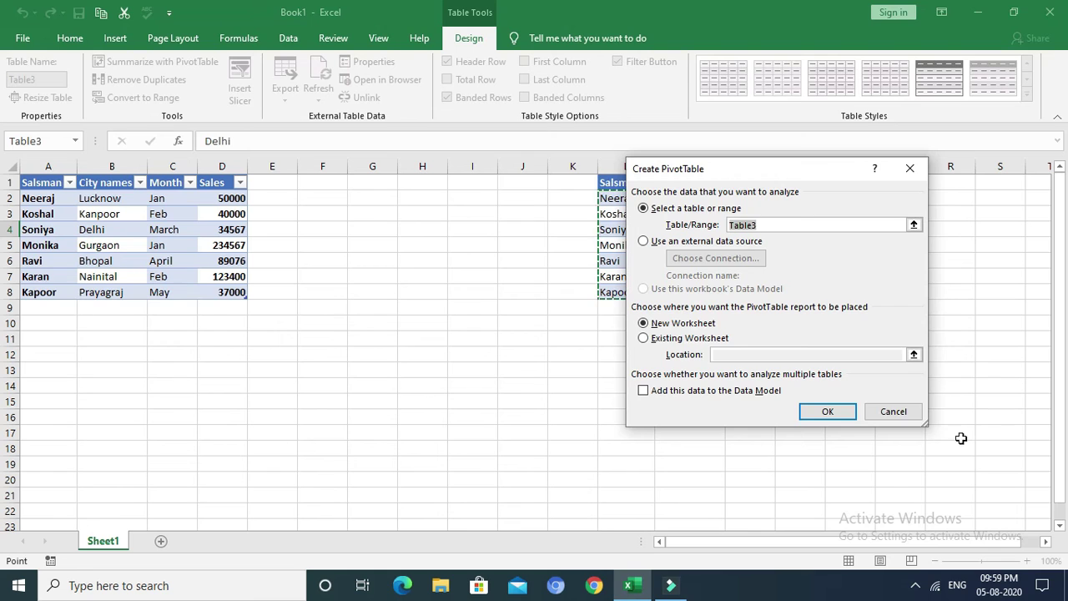
{"action": "left_click", "coordinate": [891, 412]}
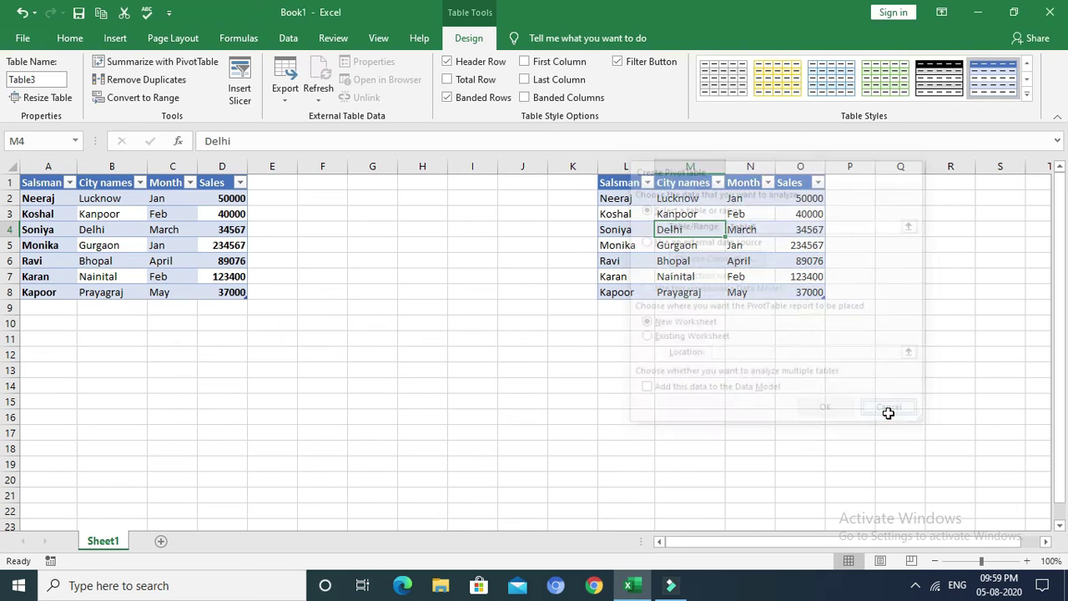
Convert the table in L1:O8 to a normal range.
{"action": "left_click", "coordinate": [142, 98]}
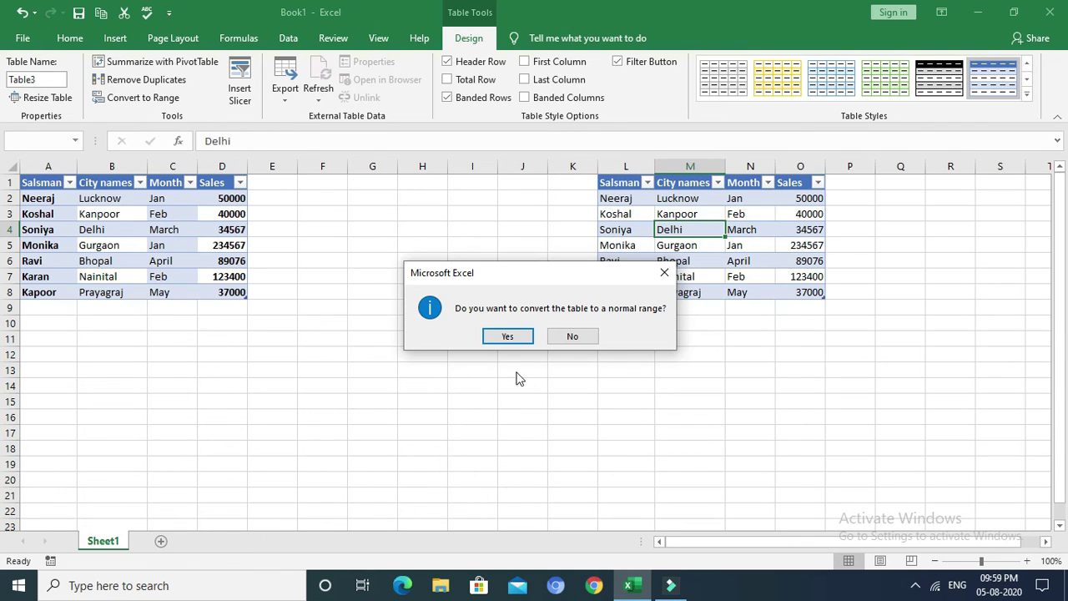
{"action": "left_click", "coordinate": [501, 337]}
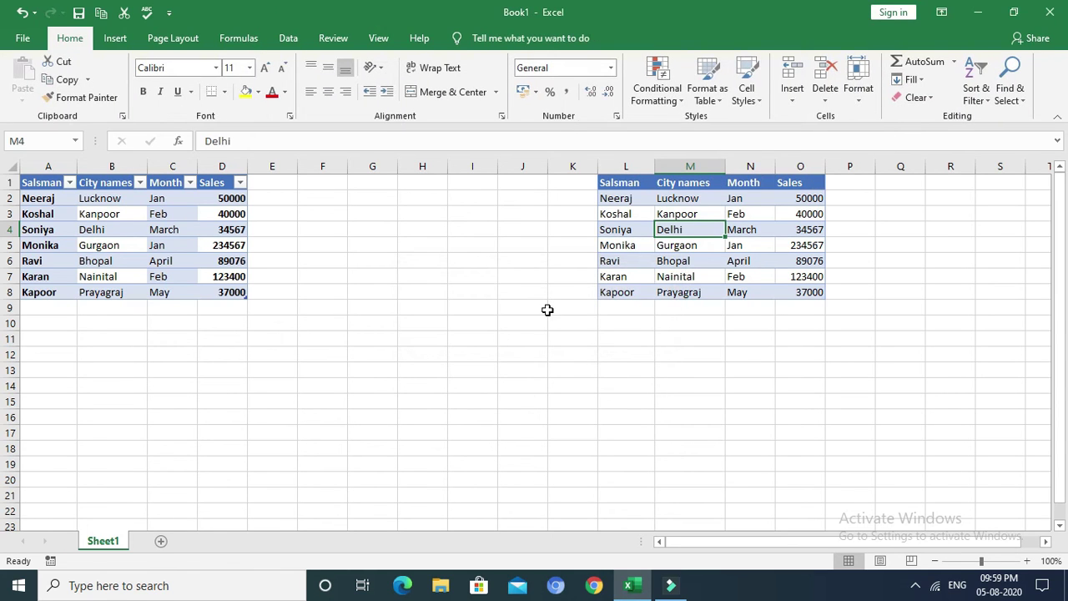
{"action": "left_click", "coordinate": [429, 242]}
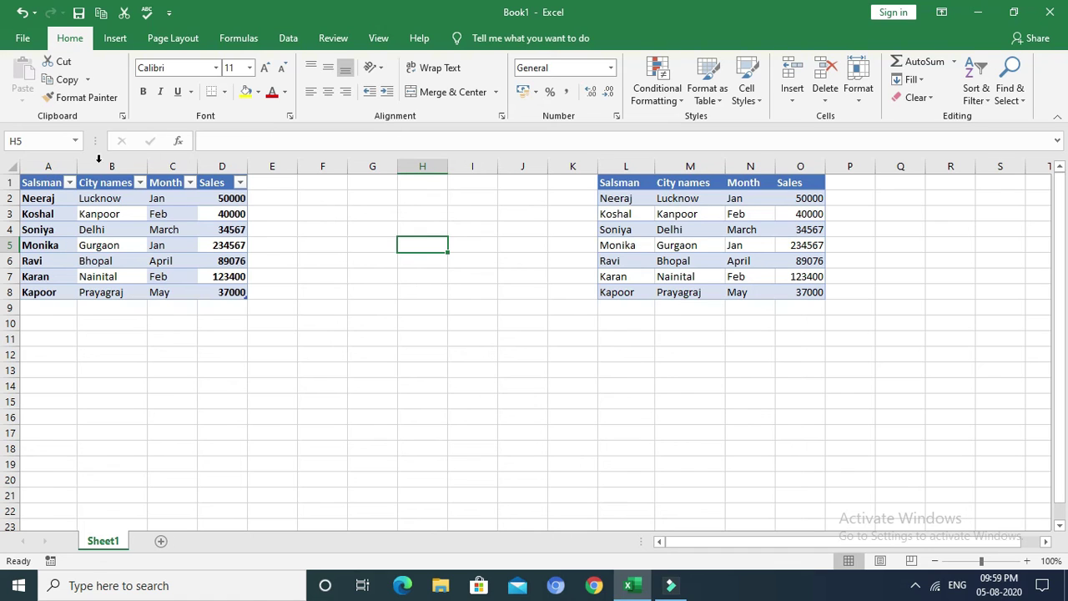
Convert the table in A1:D8 to a normal range.
{"action": "left_click", "coordinate": [50, 181]}
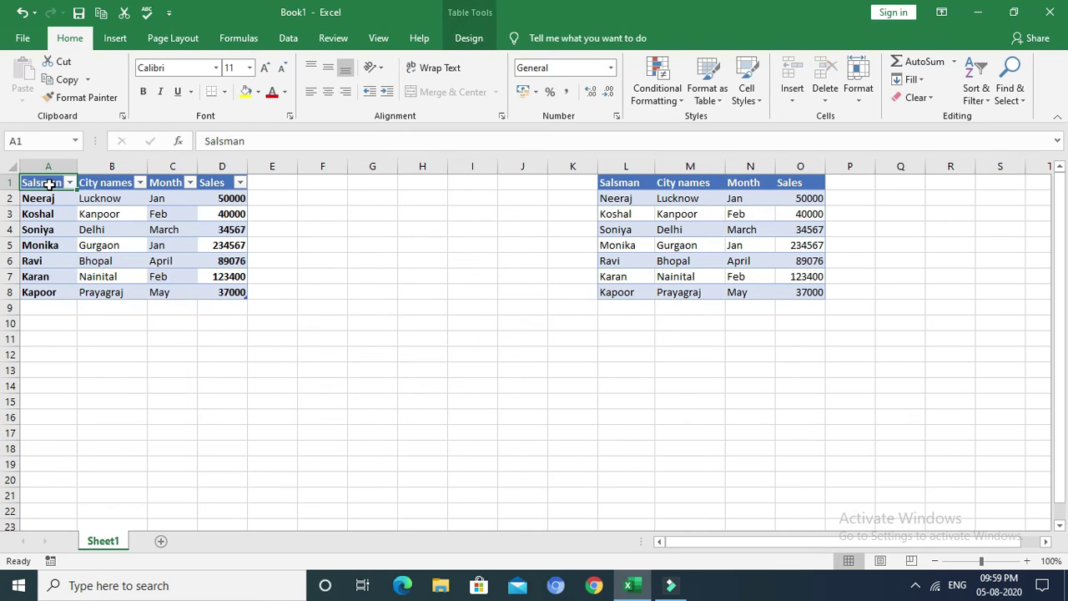
{"action": "key", "text": "shift+Right"}
{"action": "key", "text": "shift+Right"}
{"action": "key", "text": "shift+Right"}
{"action": "key", "text": "shift+Down"}
{"action": "key", "text": "shift+Down"}
{"action": "key", "text": "shift+Down"}
{"action": "key", "text": "shift+Down"}
{"action": "key", "text": "shift+Down"}
{"action": "key", "text": "shift+Down"}
{"action": "key", "text": "shift+Down"}
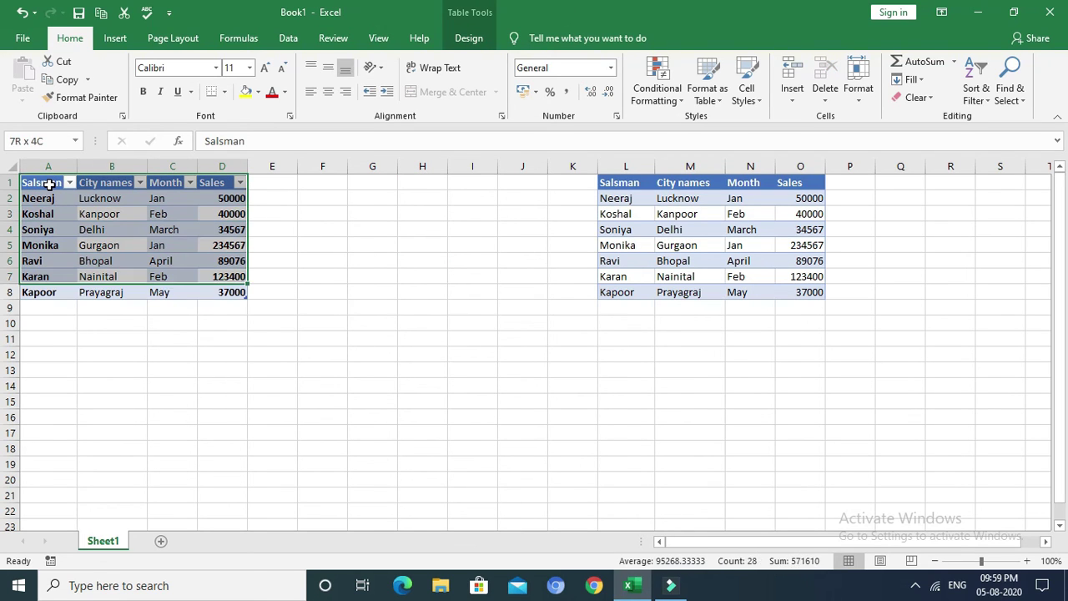
{"action": "left_click", "coordinate": [115, 38]}
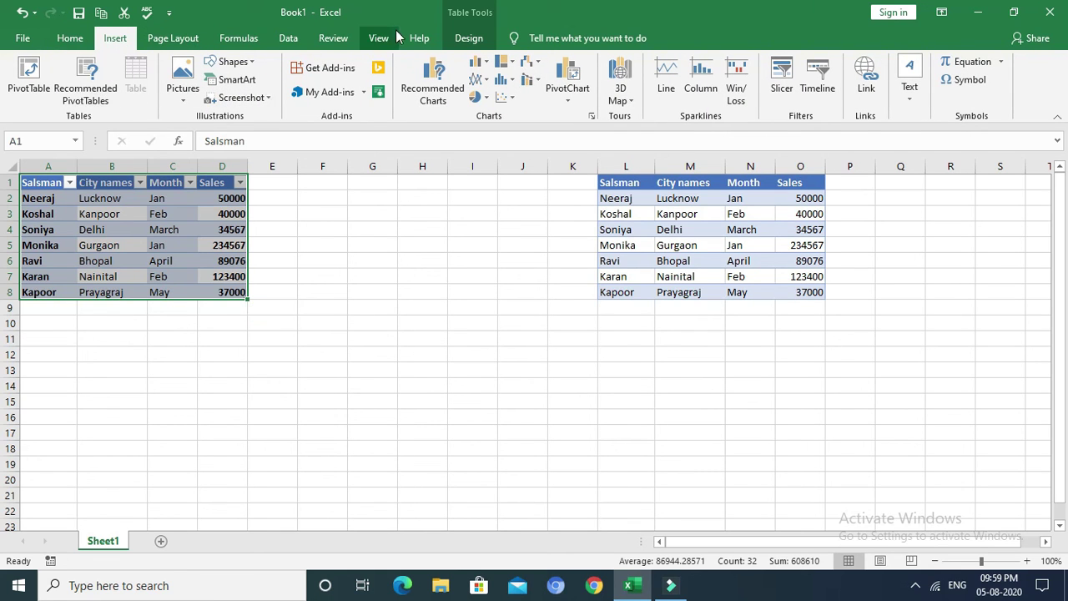
{"action": "left_click", "coordinate": [469, 38]}
{"action": "left_click", "coordinate": [121, 99]}
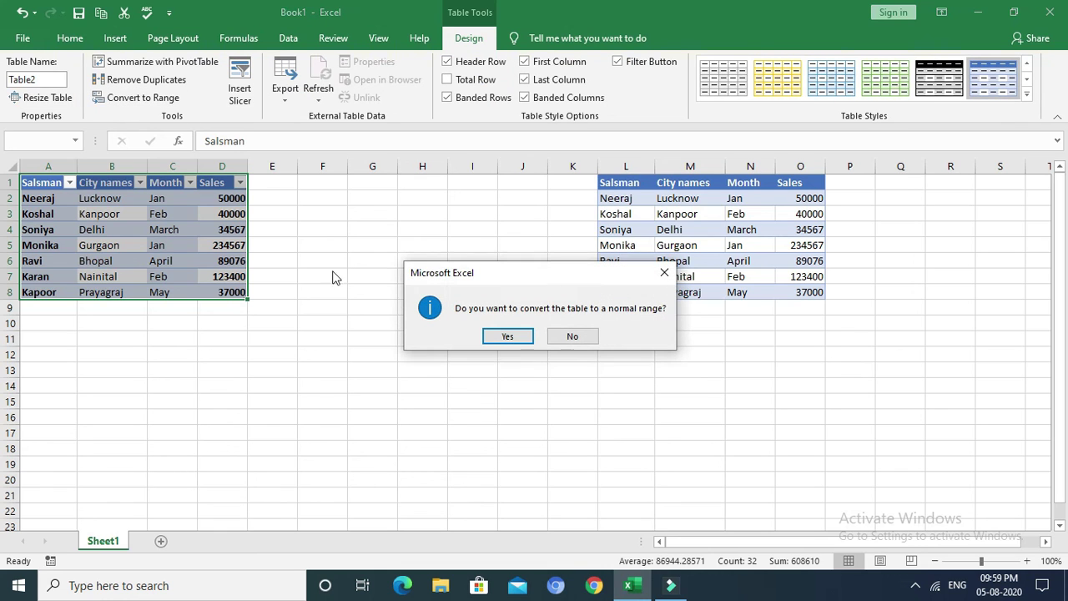
{"action": "left_click", "coordinate": [488, 336]}
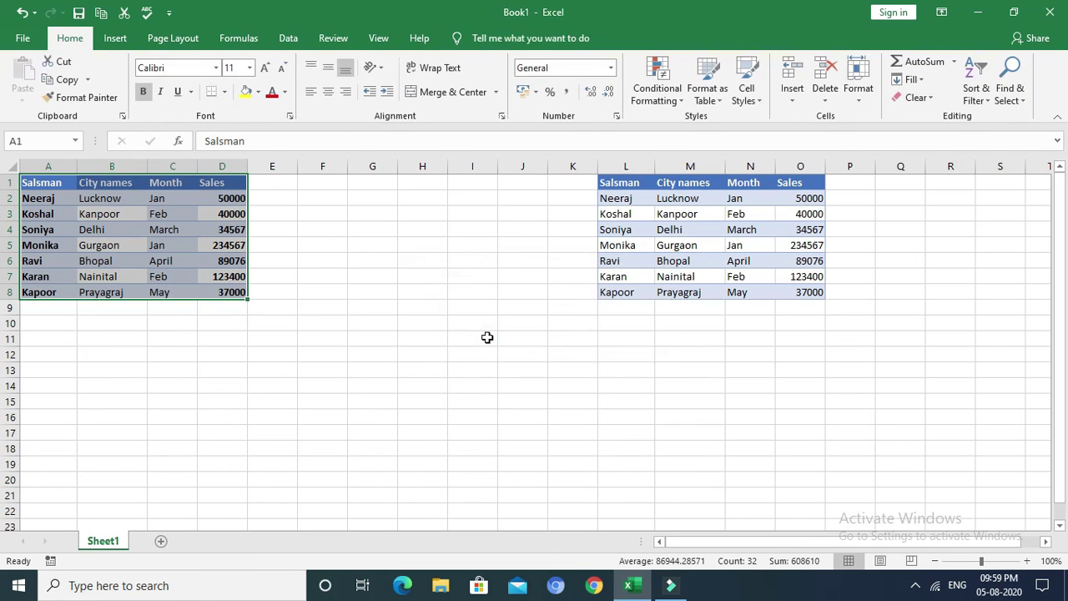
{"action": "left_click", "coordinate": [342, 305]}
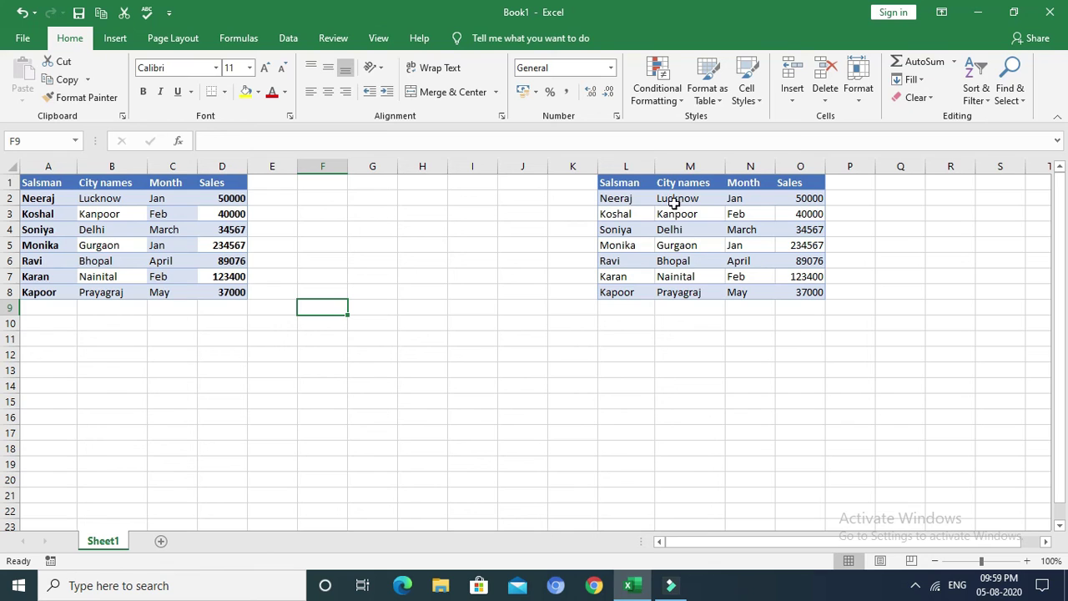
Add filter buttons to the headers of the range A1:D8.
{"action": "left_click", "coordinate": [31, 182]}
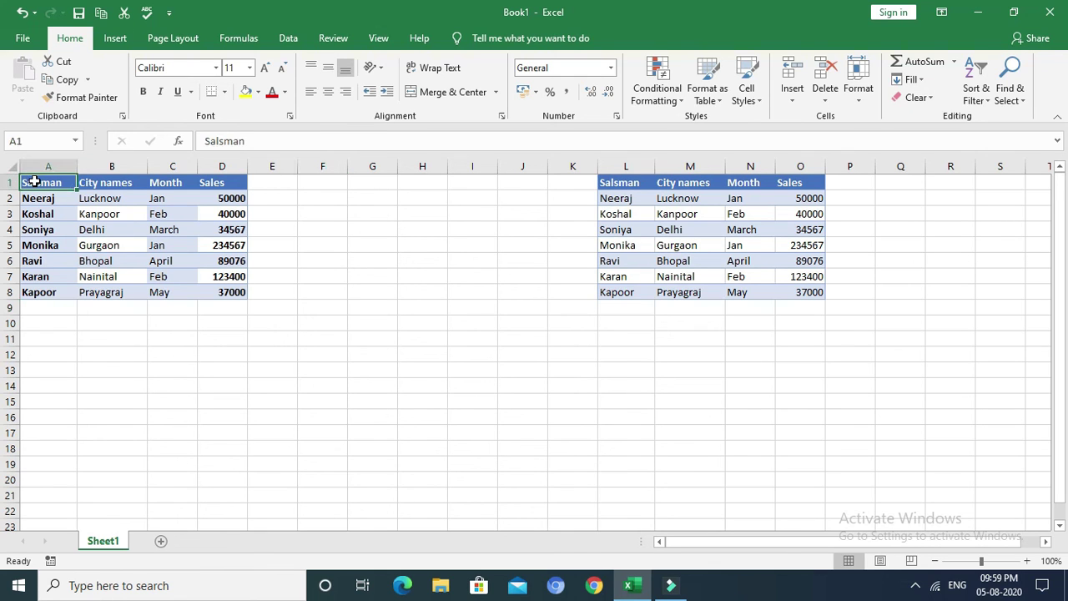
{"action": "key", "text": "shift+Right"}
{"action": "key", "text": "shift+Right"}
{"action": "key", "text": "shift+Right"}
{"action": "key", "text": "shift+Down"}
{"action": "key", "text": "shift+Down"}
{"action": "key", "text": "shift+Down"}
{"action": "key", "text": "shift+Down"}
{"action": "key", "text": "shift+Down"}
{"action": "key", "text": "shift+Down"}
{"action": "key", "text": "shift+Down"}
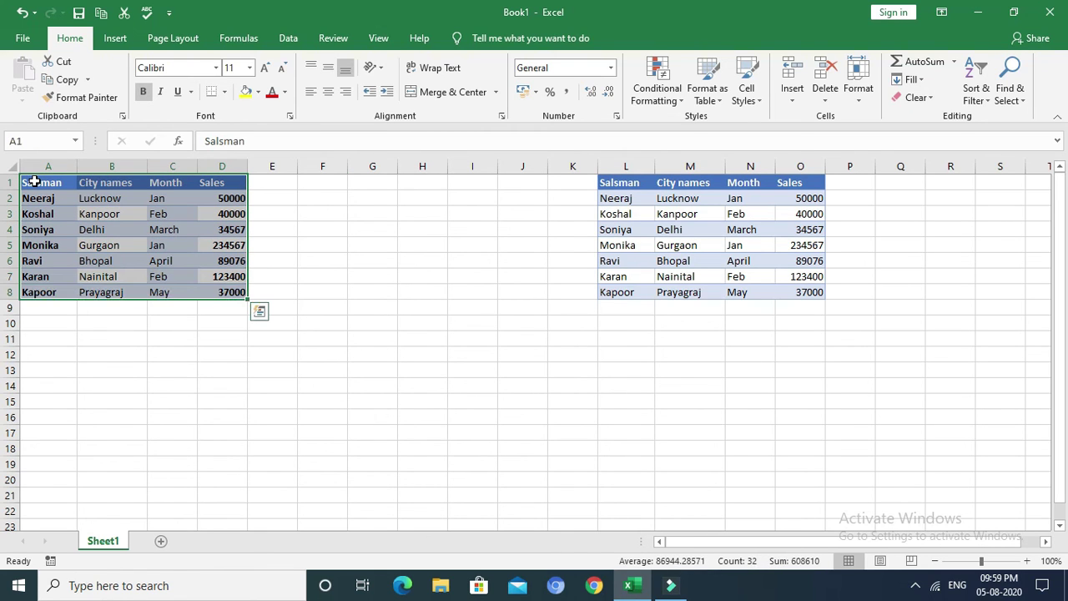
{"action": "key", "text": "alt"}
{"action": "key", "text": "d"}
{"action": "key", "text": "f"}
{"action": "key", "text": "f"}
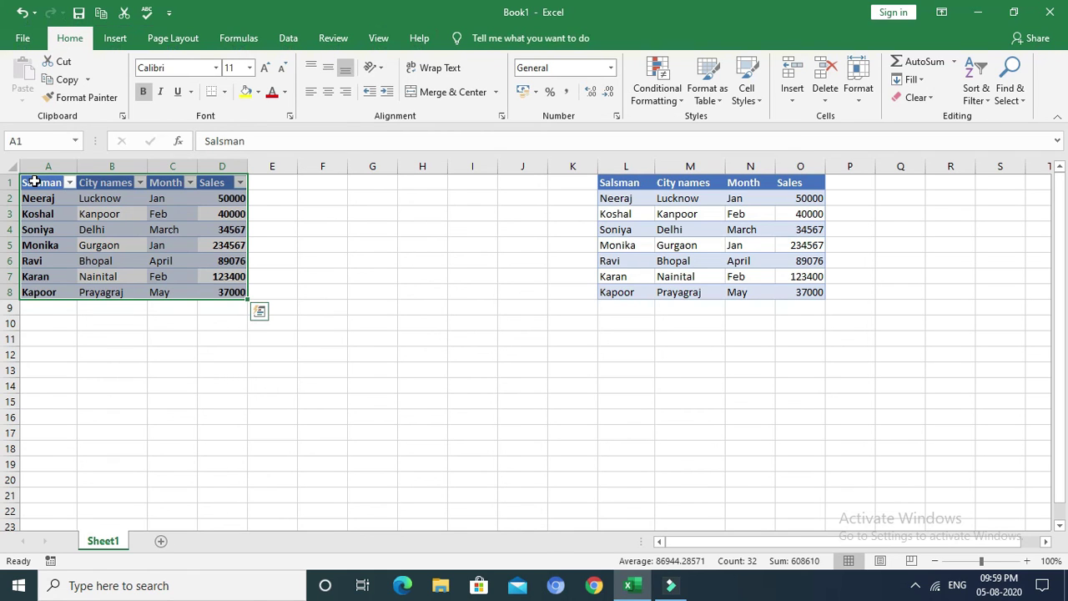
Remove the filter buttons from A1:D8 and add them to the range L1:O8 instead.
{"action": "left_click", "coordinate": [607, 181]}
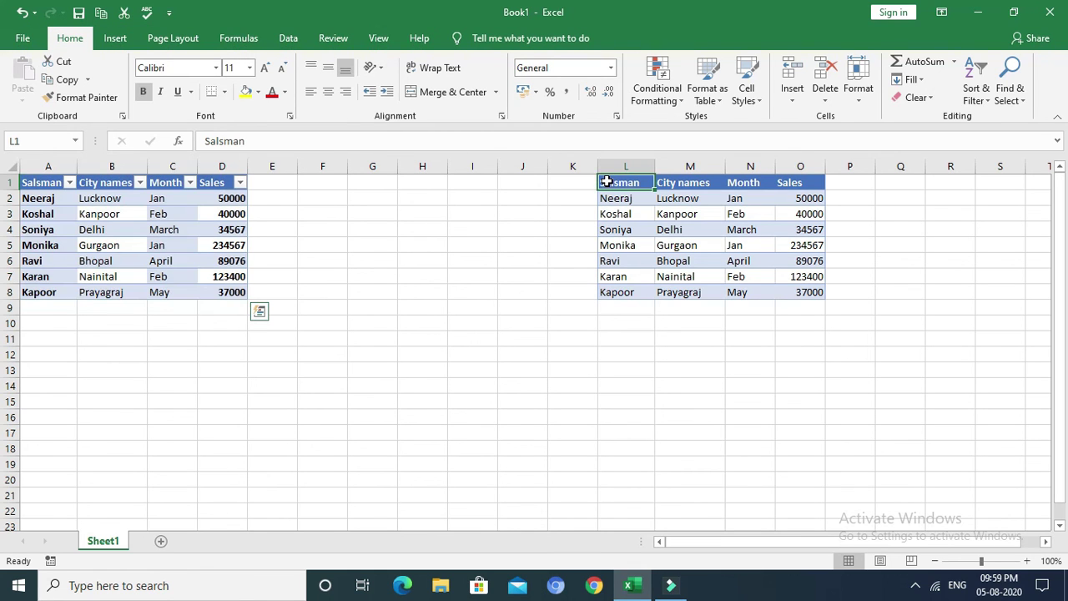
{"action": "key", "text": "shift+Right"}
{"action": "key", "text": "shift+Right"}
{"action": "key", "text": "shift+Right"}
{"action": "key", "text": "shift+Down"}
{"action": "key", "text": "shift+Down"}
{"action": "key", "text": "shift+Down"}
{"action": "key", "text": "shift+Down"}
{"action": "key", "text": "shift+Down"}
{"action": "key", "text": "shift+Down"}
{"action": "key", "text": "shift+Down"}
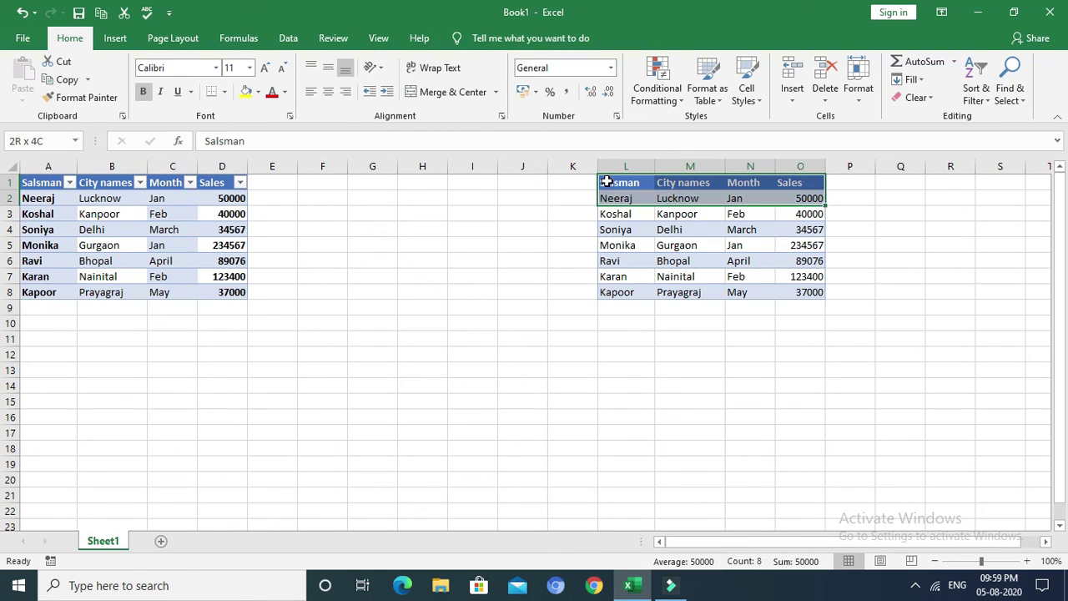
{"action": "key", "text": "alt+d"}
{"action": "key", "text": "f"}
{"action": "key", "text": "f"}
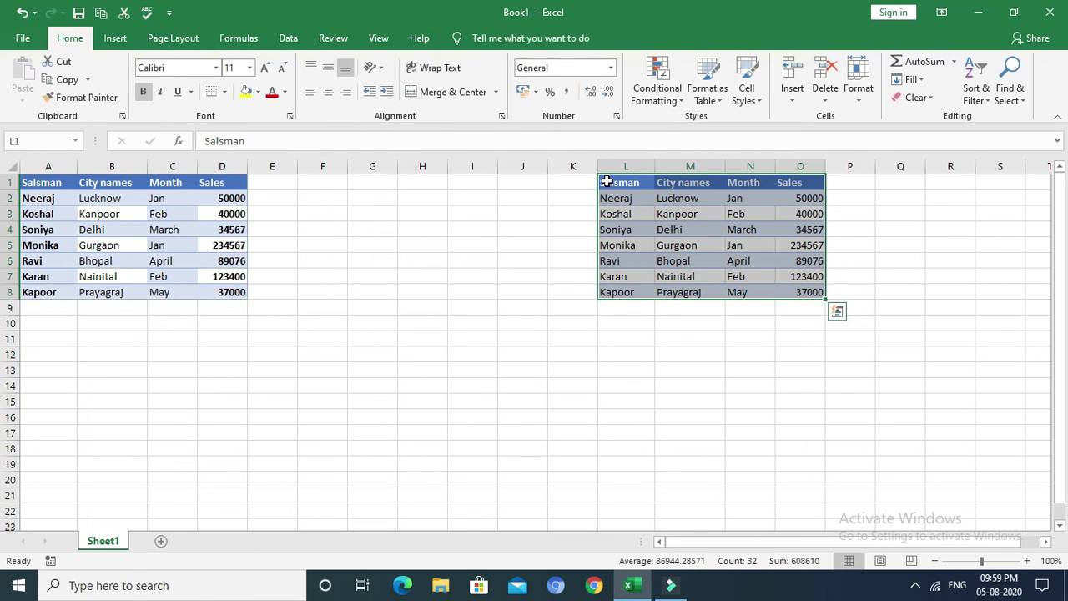
{"action": "key", "text": "alt+d"}
{"action": "key", "text": "f"}
{"action": "key", "text": "f"}
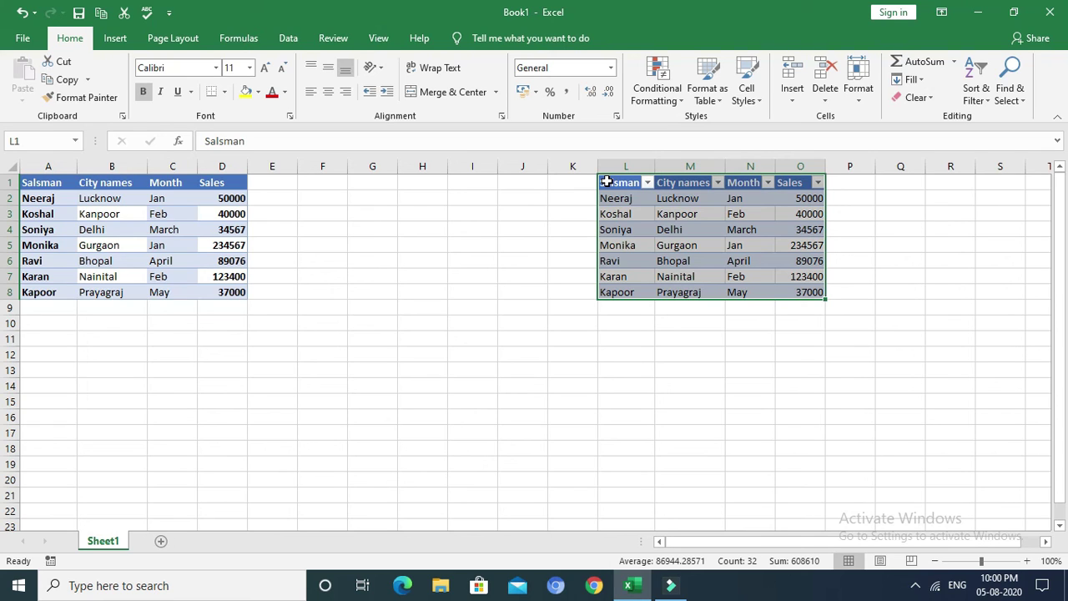
Undo the filter on L1:O8 and create a table with headers from that range.
{"action": "key", "text": "ctrl+z"}
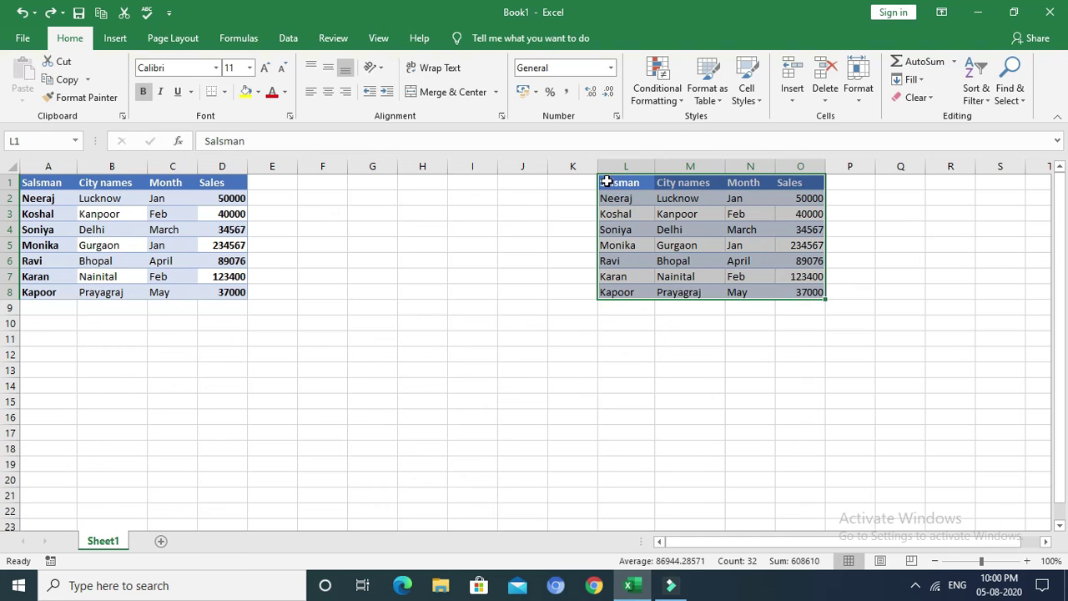
{"action": "key", "text": "ctrl+t"}
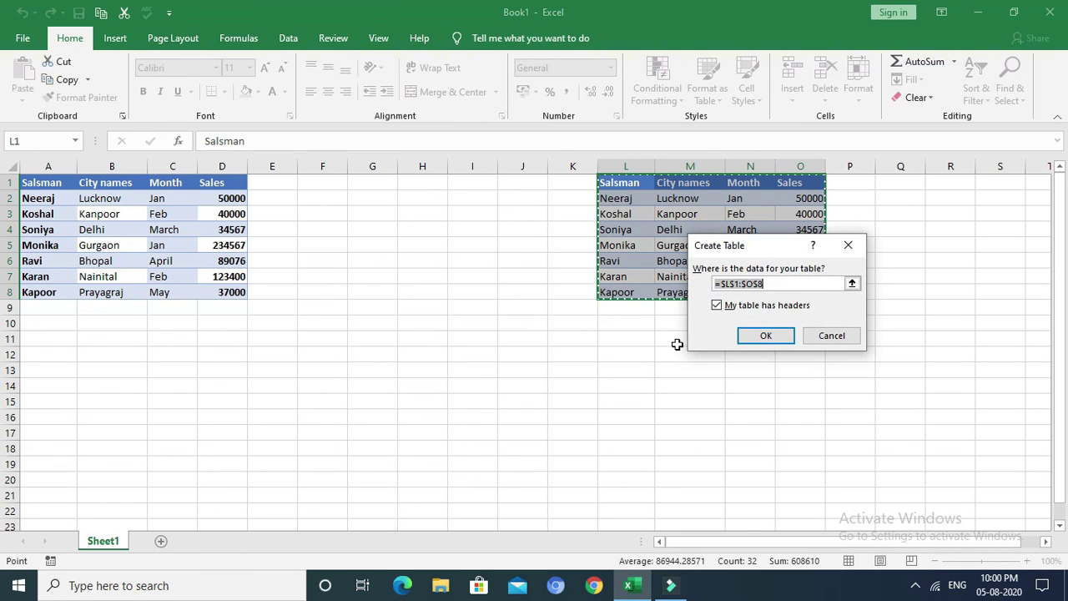
{"action": "left_click", "coordinate": [765, 336]}
Create a table from the sales range A1:D8.
{"action": "left_click", "coordinate": [37, 182]}
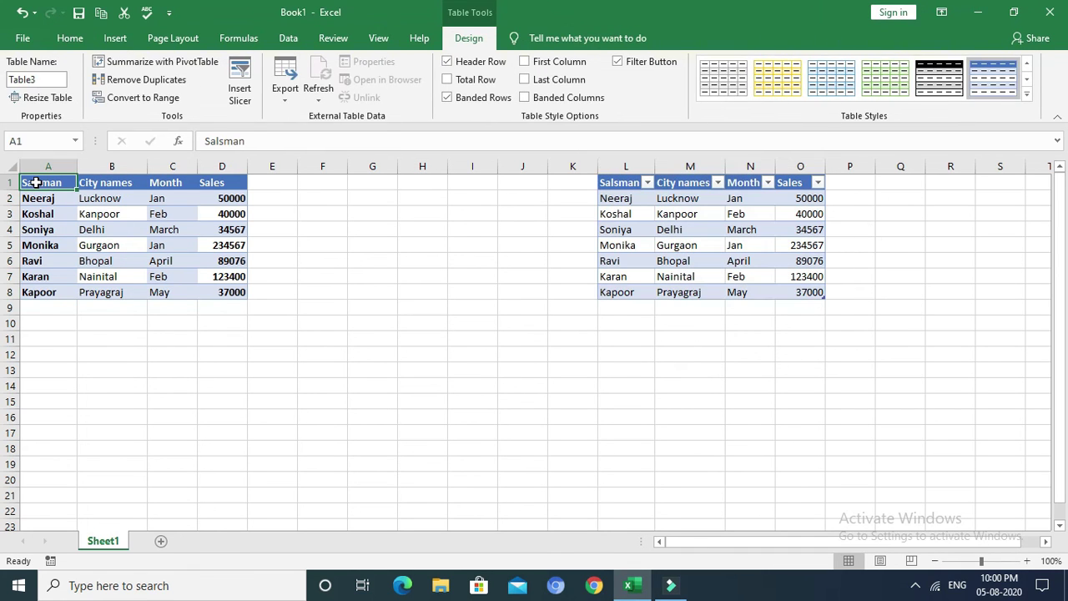
{"action": "key", "text": "shift+Right"}
{"action": "key", "text": "shift+Right"}
{"action": "key", "text": "shift+Down"}
{"action": "key", "text": "shift+Right"}
{"action": "key", "text": "shift+Down"}
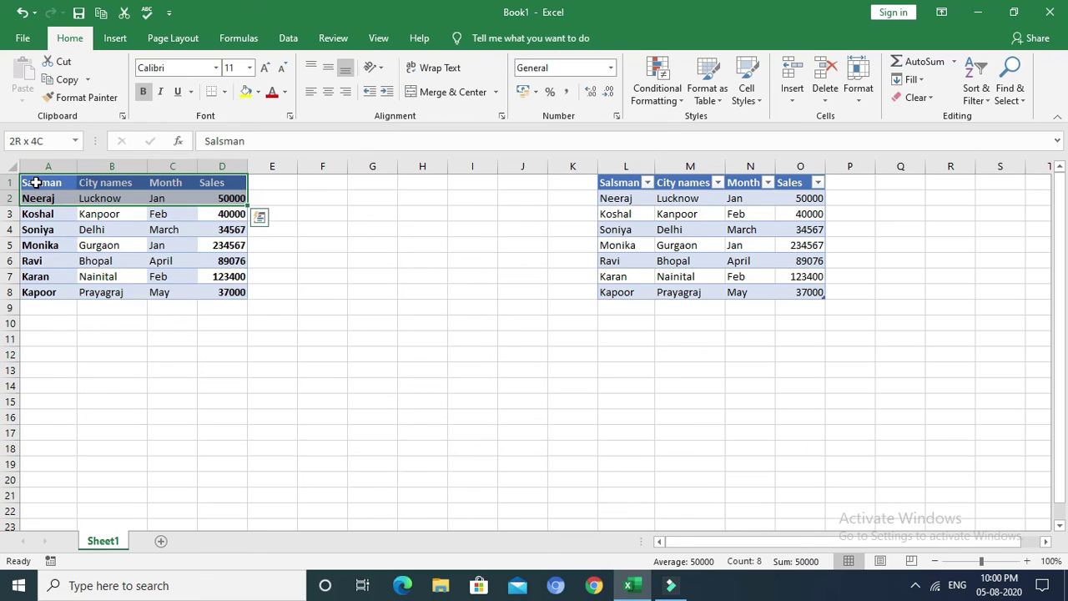
{"action": "key", "text": "shift+Down"}
{"action": "key", "text": "shift+Down"}
{"action": "key", "text": "shift+Down"}
{"action": "key", "text": "shift+Down"}
{"action": "key", "text": "shift+Down"}
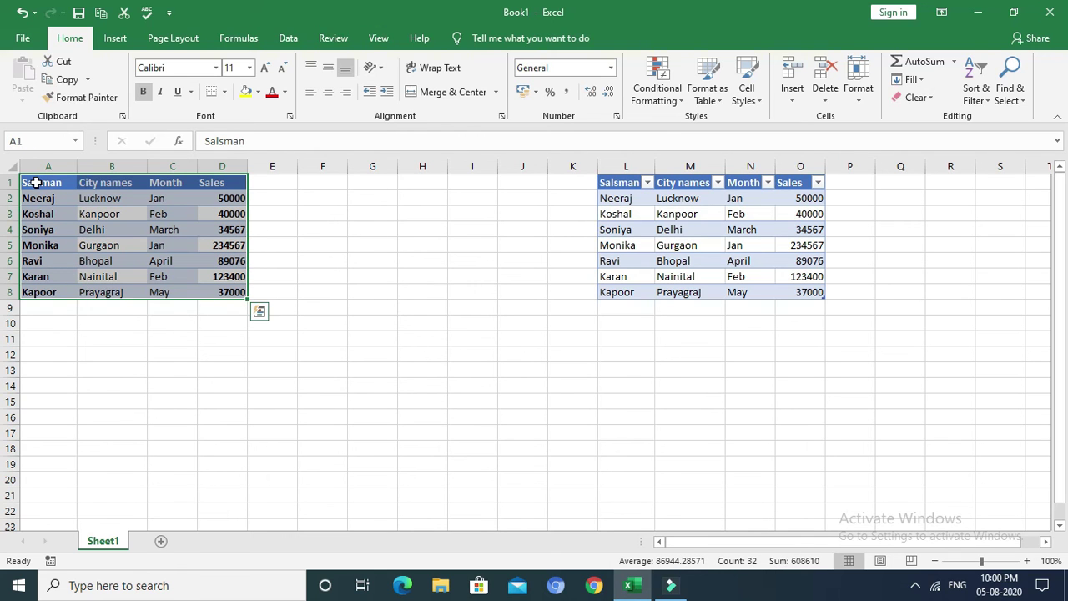
{"action": "key", "text": "ctrl+t"}
{"action": "left_click", "coordinate": [761, 346]}
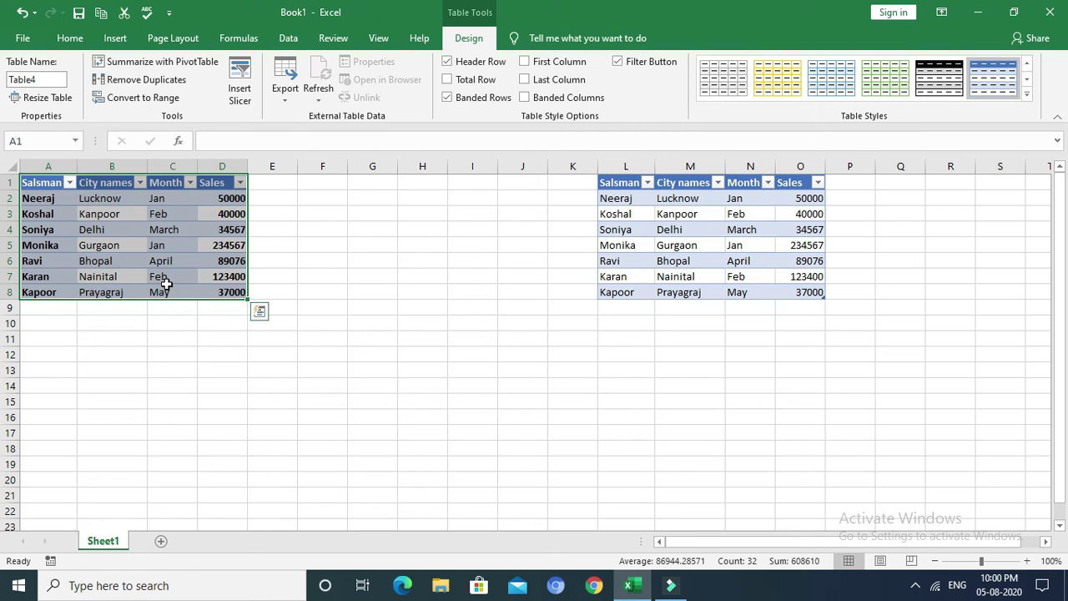
Try the yellow and blue light table styles on the table in L1:O8, and apply the green one.
{"action": "left_click", "coordinate": [167, 285]}
{"action": "left_click", "coordinate": [757, 197]}
{"action": "left_click", "coordinate": [761, 68]}
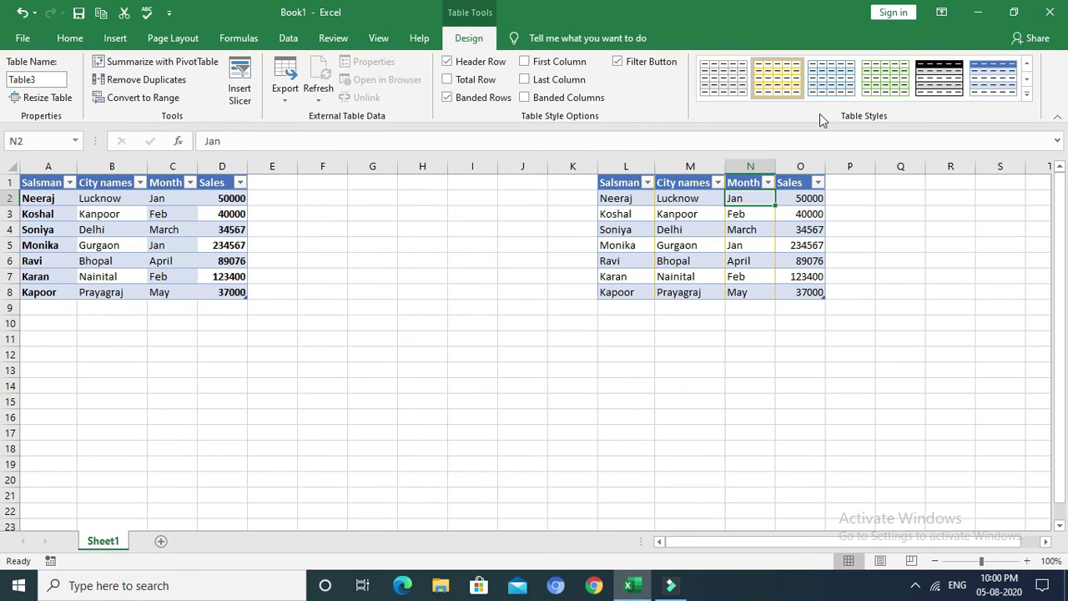
{"action": "left_click", "coordinate": [832, 80]}
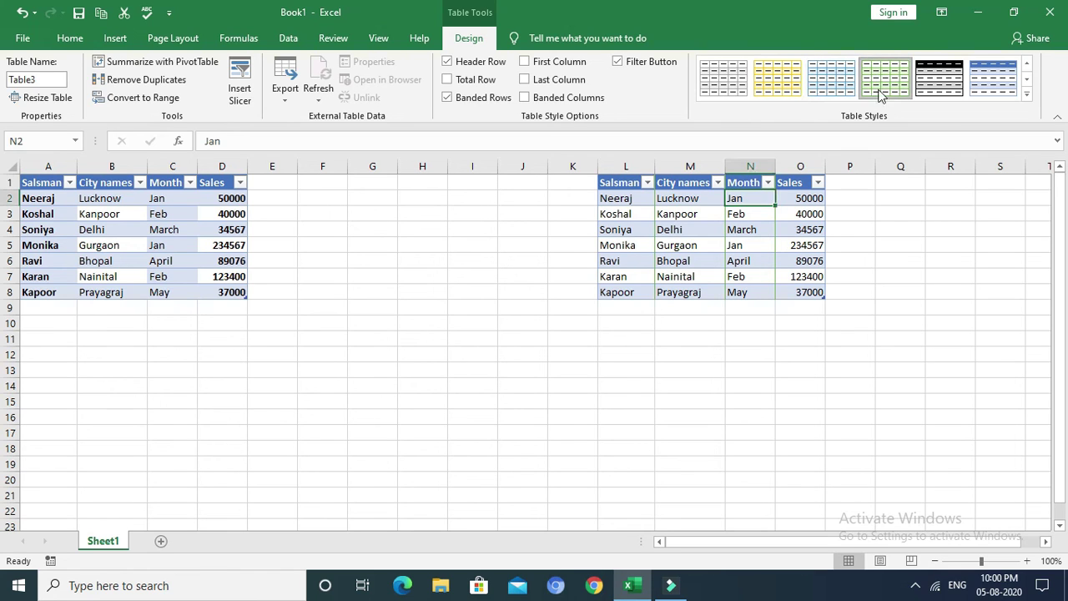
{"action": "left_click", "coordinate": [908, 65]}
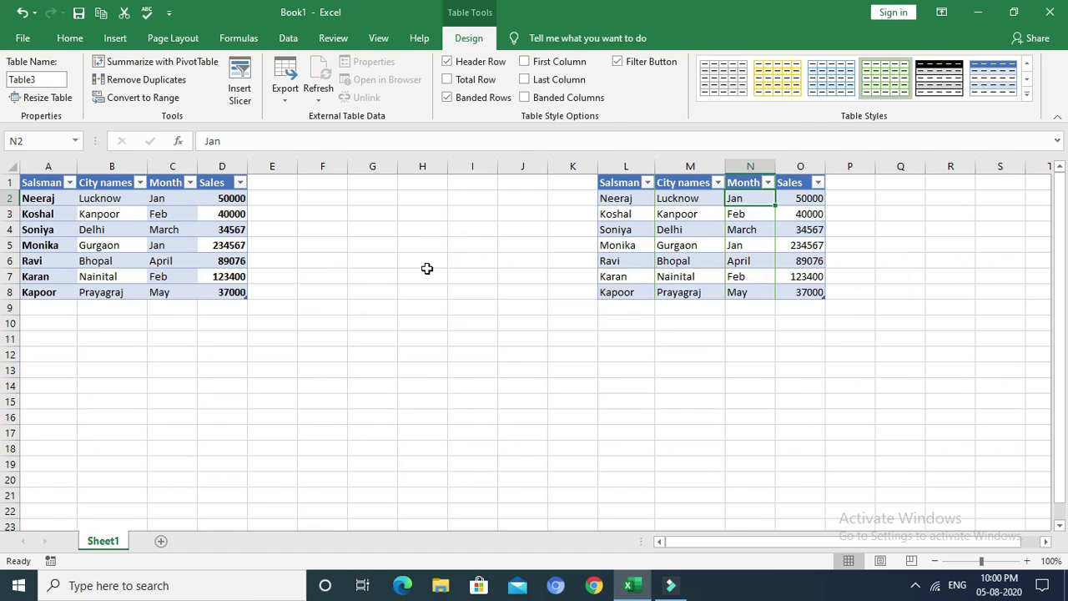